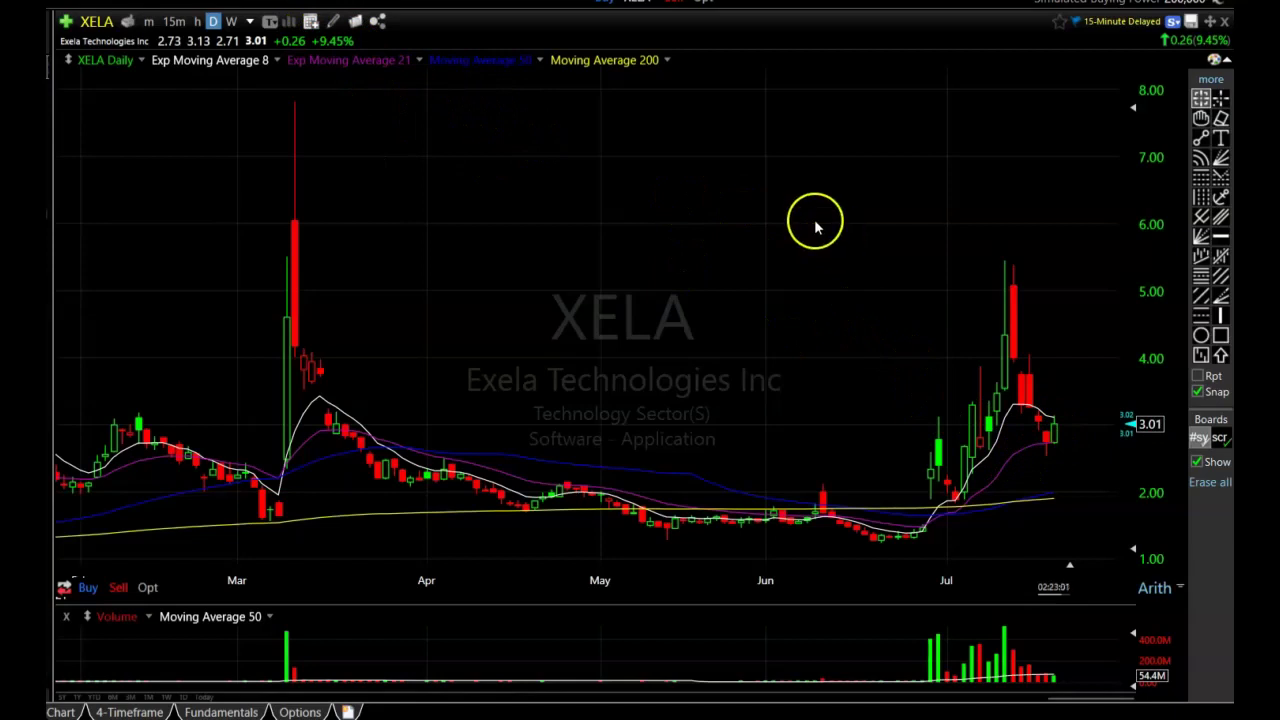
# - Zoom the XELA daily chart to April–July 2021 and read an early-July candle's data
pyautogui.scroll(2, 1048, 430)
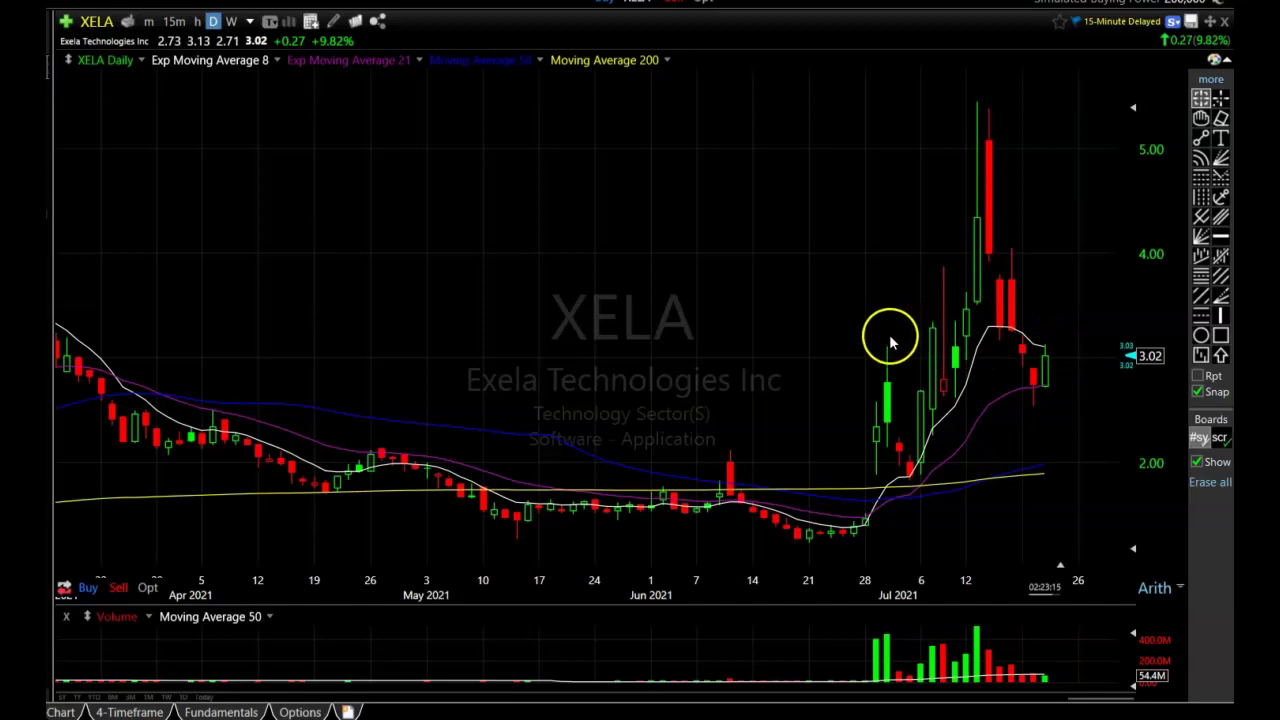
pyautogui.moveTo(895, 345); pyautogui.dragTo(903, 350)
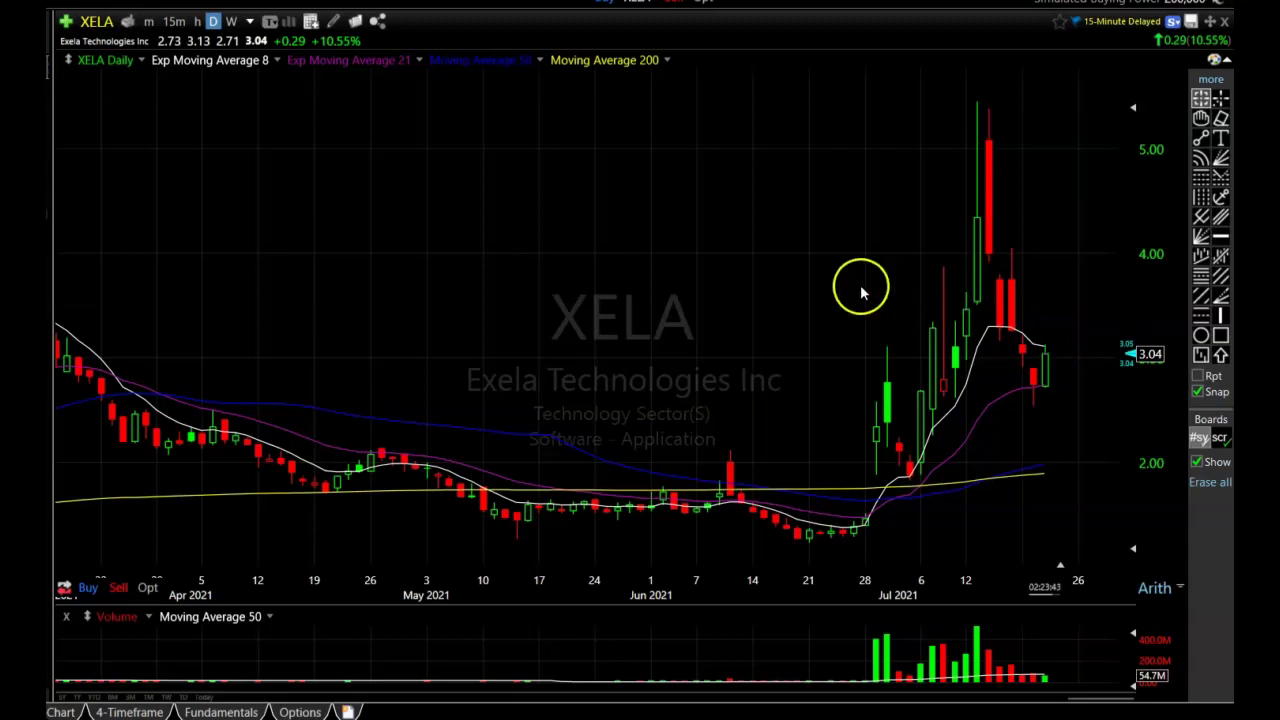
# - Switch XELA to the 15-minute chart and zoom out to cover the 8th through the 21st
pyautogui.click(176, 22)
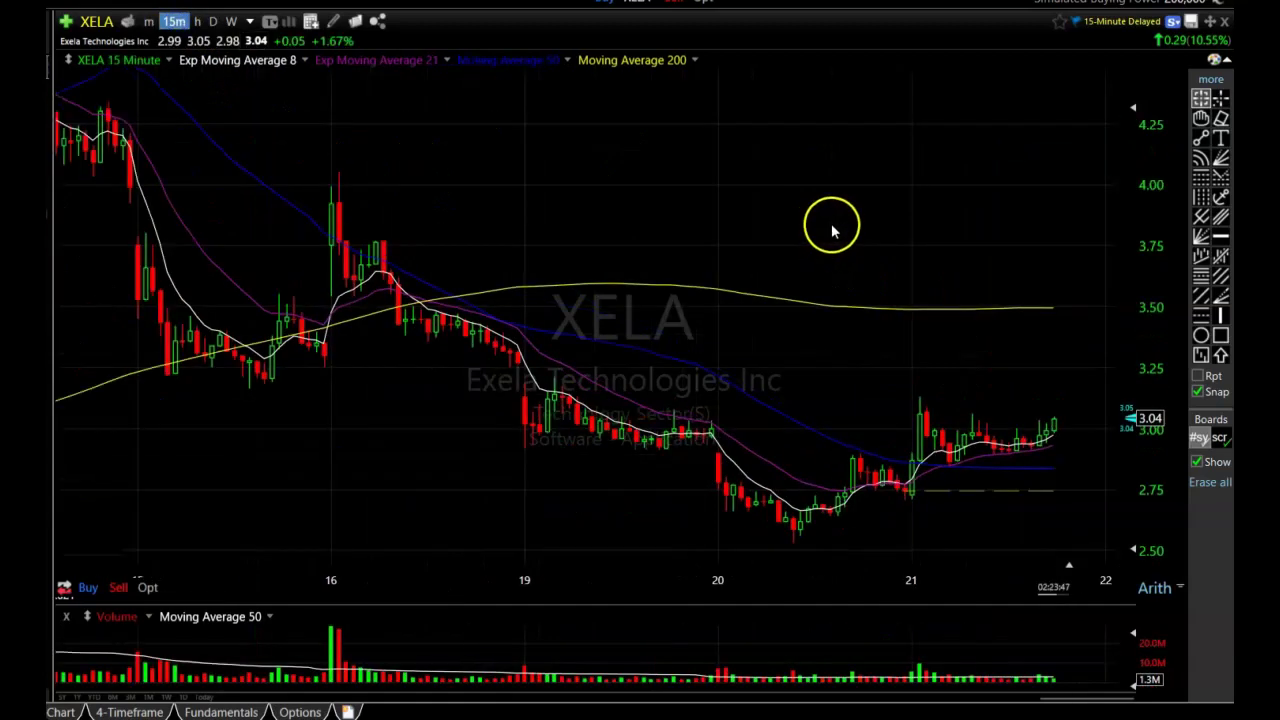
pyautogui.scroll(-2, 826, 228)
pyautogui.scroll(-1, 830, 228)
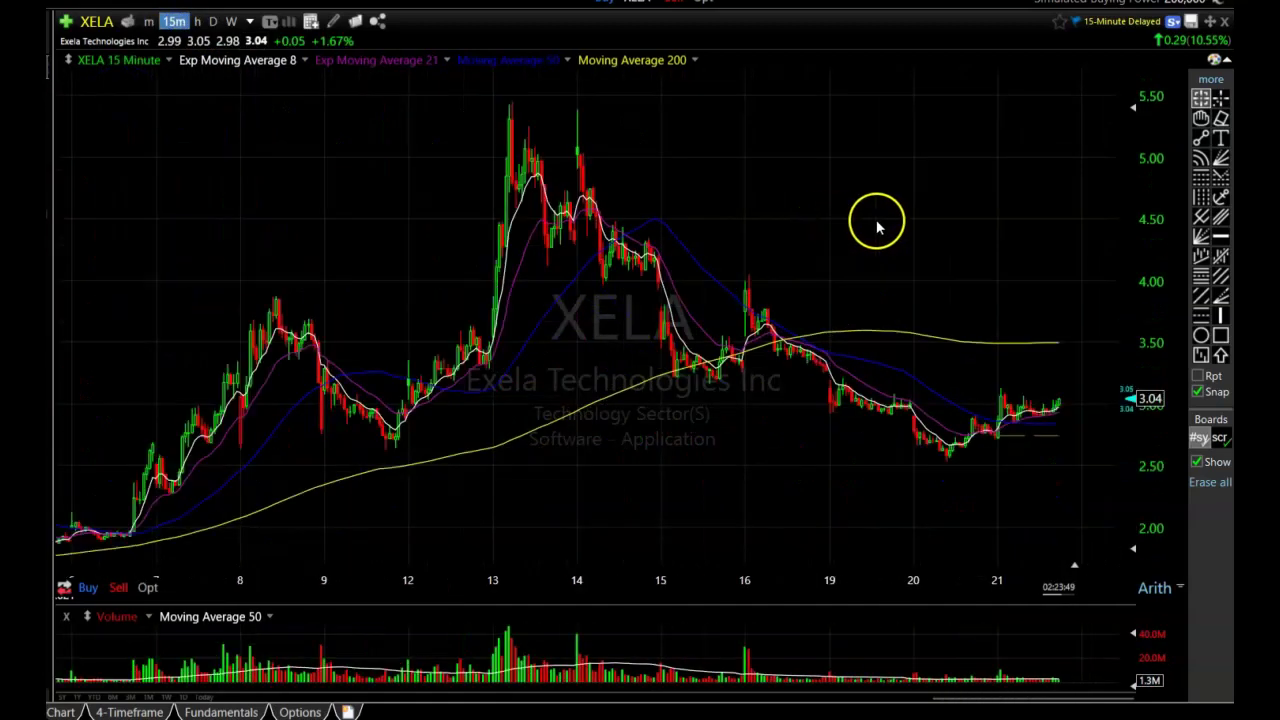
# - Draw trendlines from the 8th high to the 20th low and down from the 5.50 peak
pyautogui.click(1201, 138)
pyautogui.moveTo(280, 286)
pyautogui.mouseDown()
pyautogui.moveTo(976, 482)
pyautogui.moveTo(975, 471)
pyautogui.mouseUp()
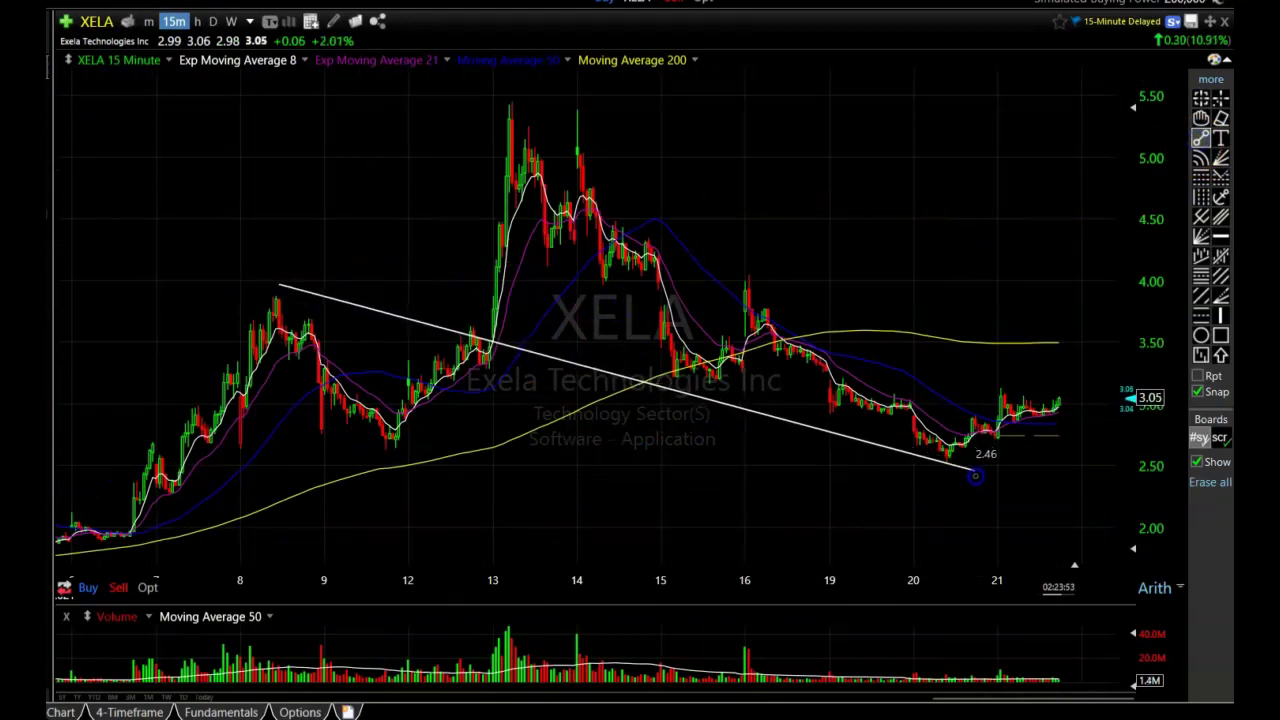
pyautogui.moveTo(501, 96)
pyautogui.mouseDown()
pyautogui.moveTo(1090, 497)
pyautogui.moveTo(1040, 460)
pyautogui.mouseUp()
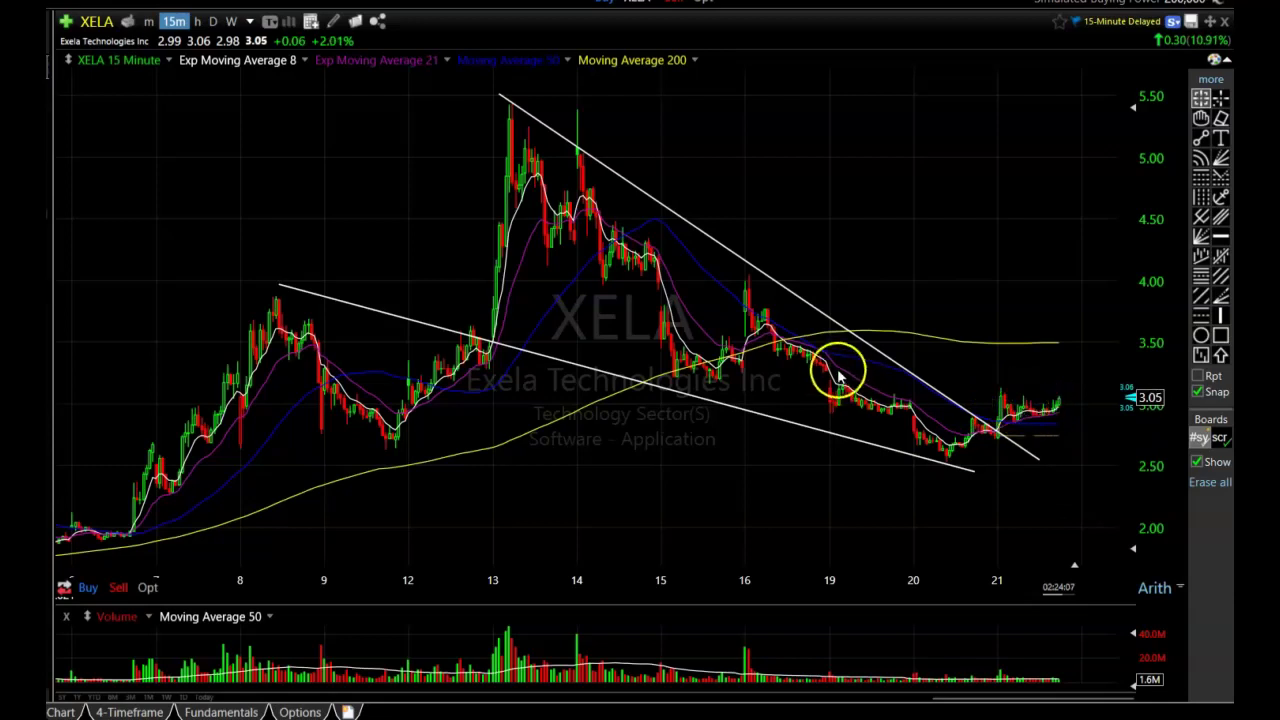
# - Delete all XELA trendline drawings
pyautogui.rightClick(843, 333)
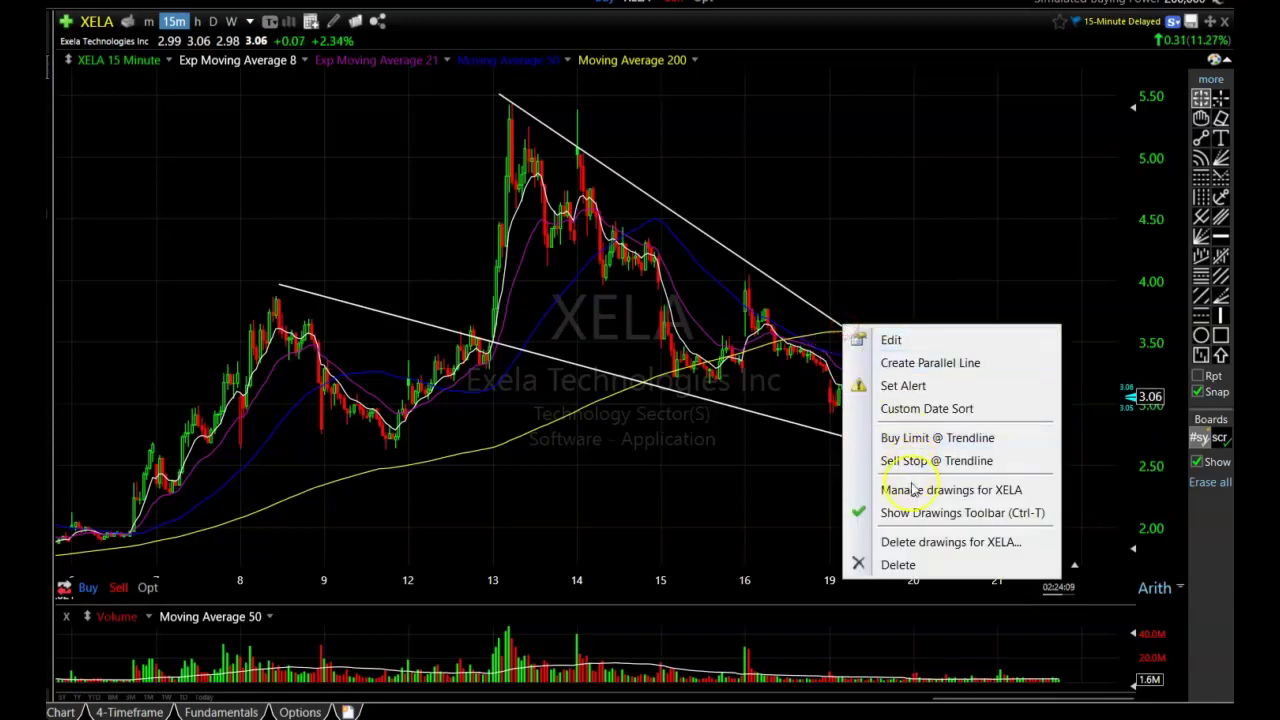
pyautogui.click(905, 539)
pyautogui.click(915, 538)
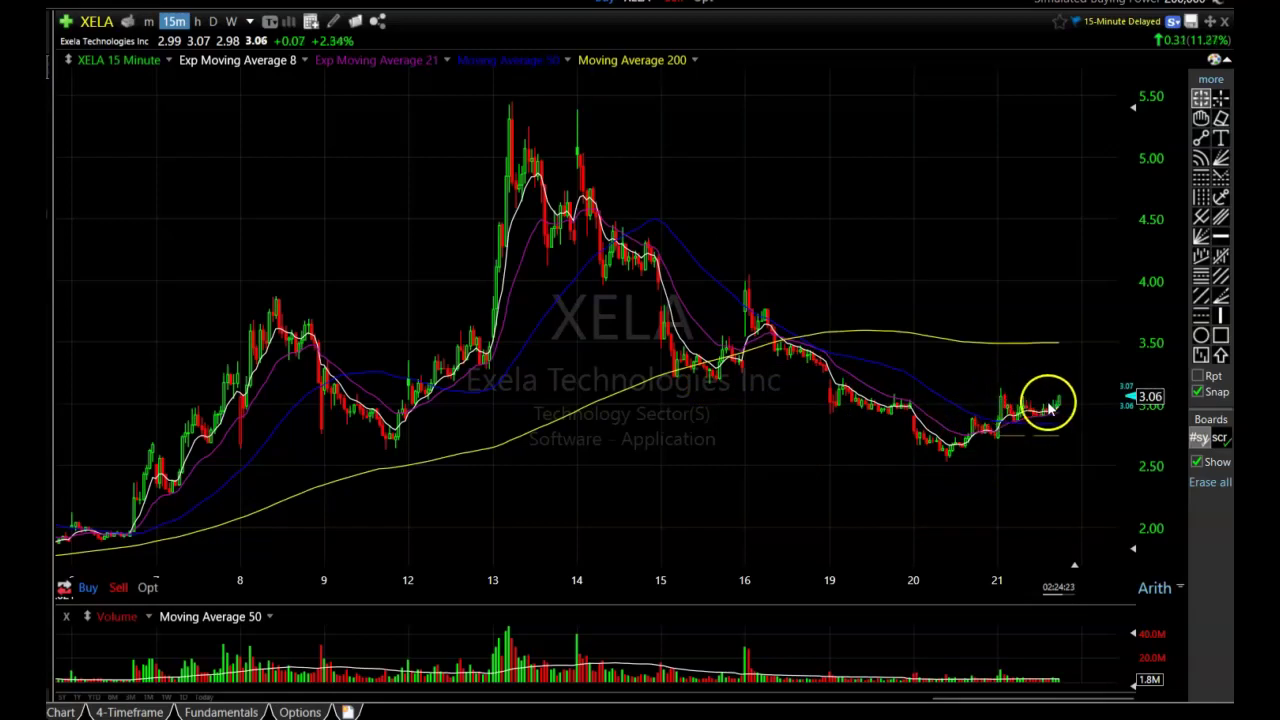
# - Draw a green box from the 15th to the latest bars and lower its top edge to about 3.16
pyautogui.click(1220, 335)
pyautogui.moveTo(676, 378); pyautogui.dragTo(1075, 389)
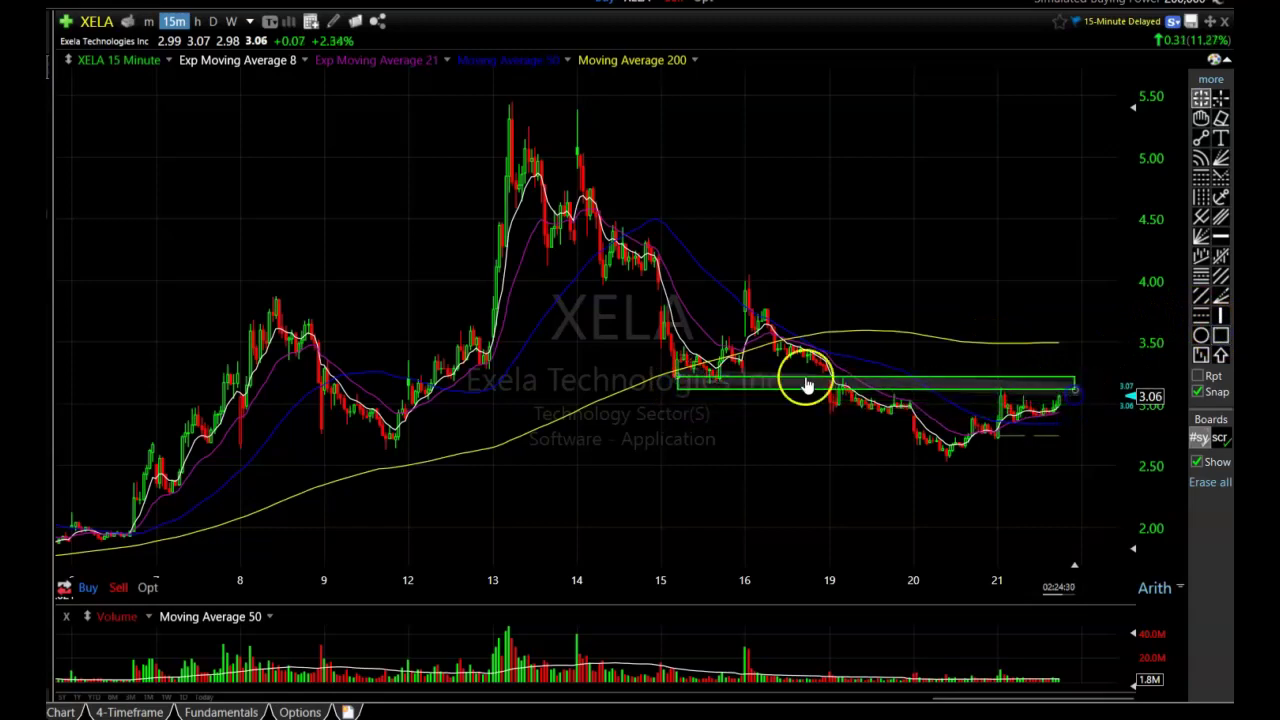
pyautogui.moveTo(673, 384); pyautogui.dragTo(673, 383)
pyautogui.click(849, 403)
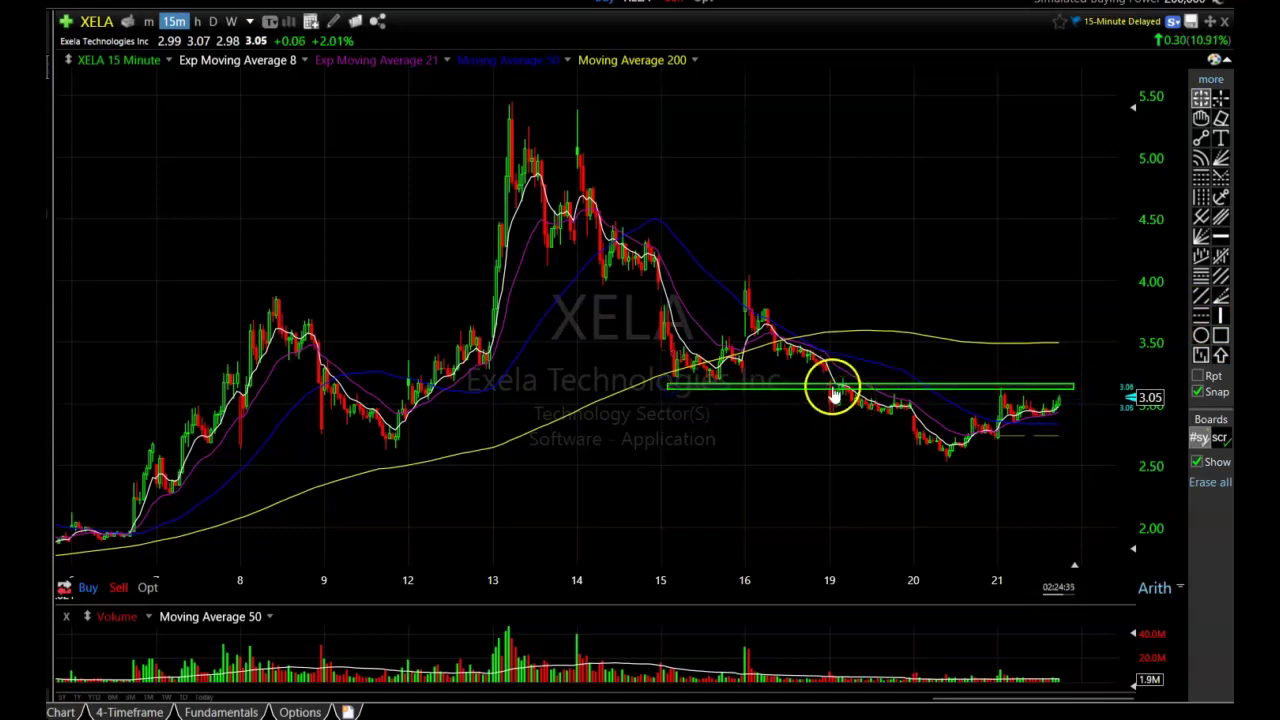
pyautogui.click(1064, 380)
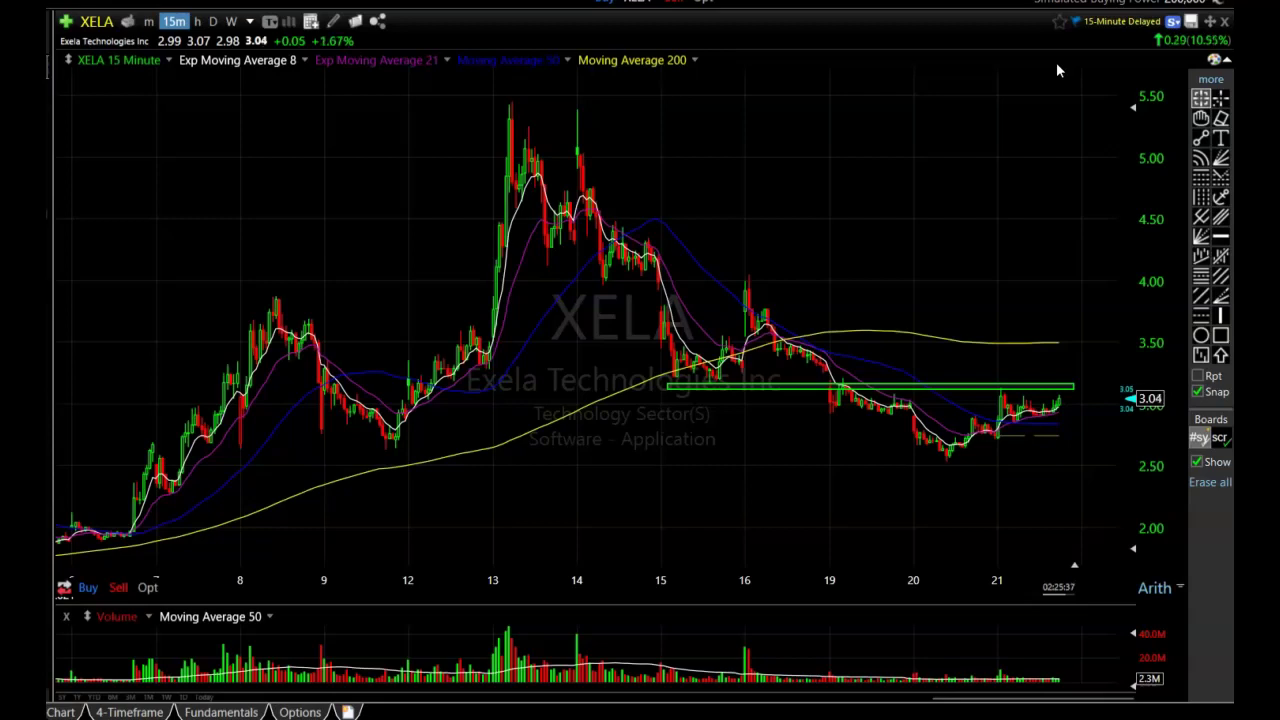
# - Measure XELA's drop from the 13th peak to the 20th low and check the 4.10 level
pyautogui.click(937, 113)
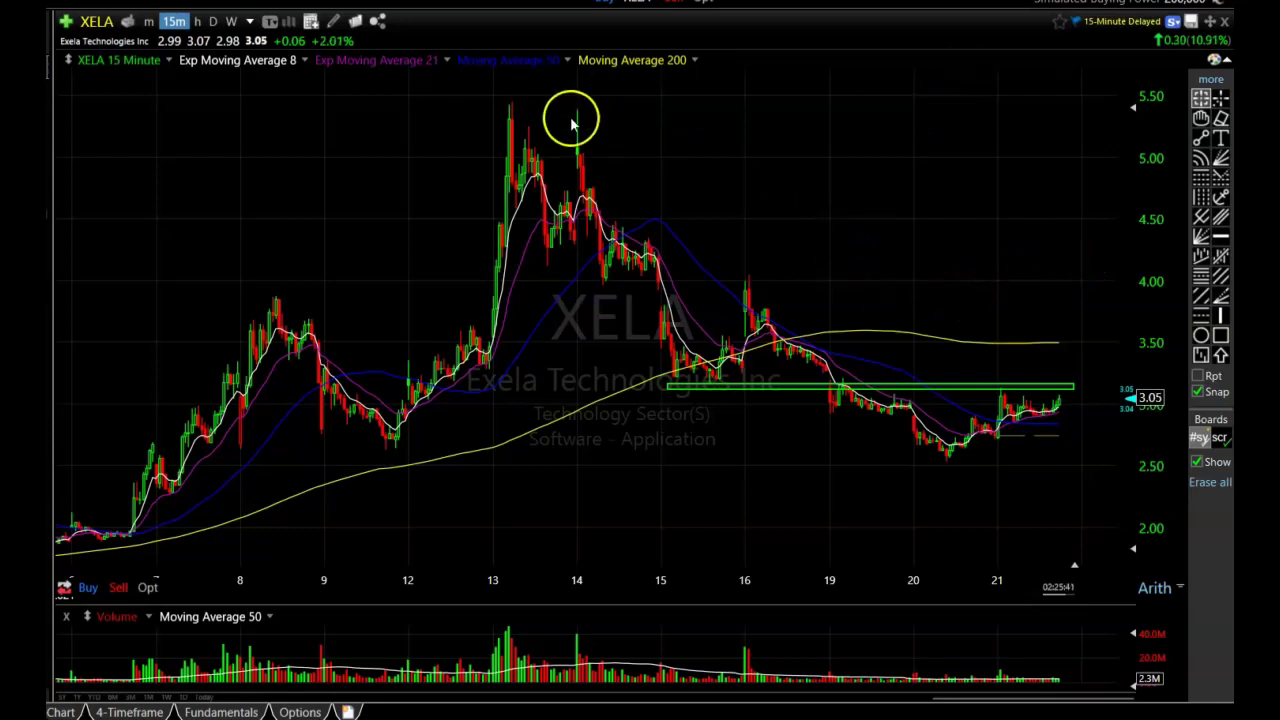
pyautogui.moveTo(510, 106)
pyautogui.mouseDown()
pyautogui.moveTo(807, 315)
pyautogui.moveTo(923, 417)
pyautogui.moveTo(946, 463)
pyautogui.mouseUp()
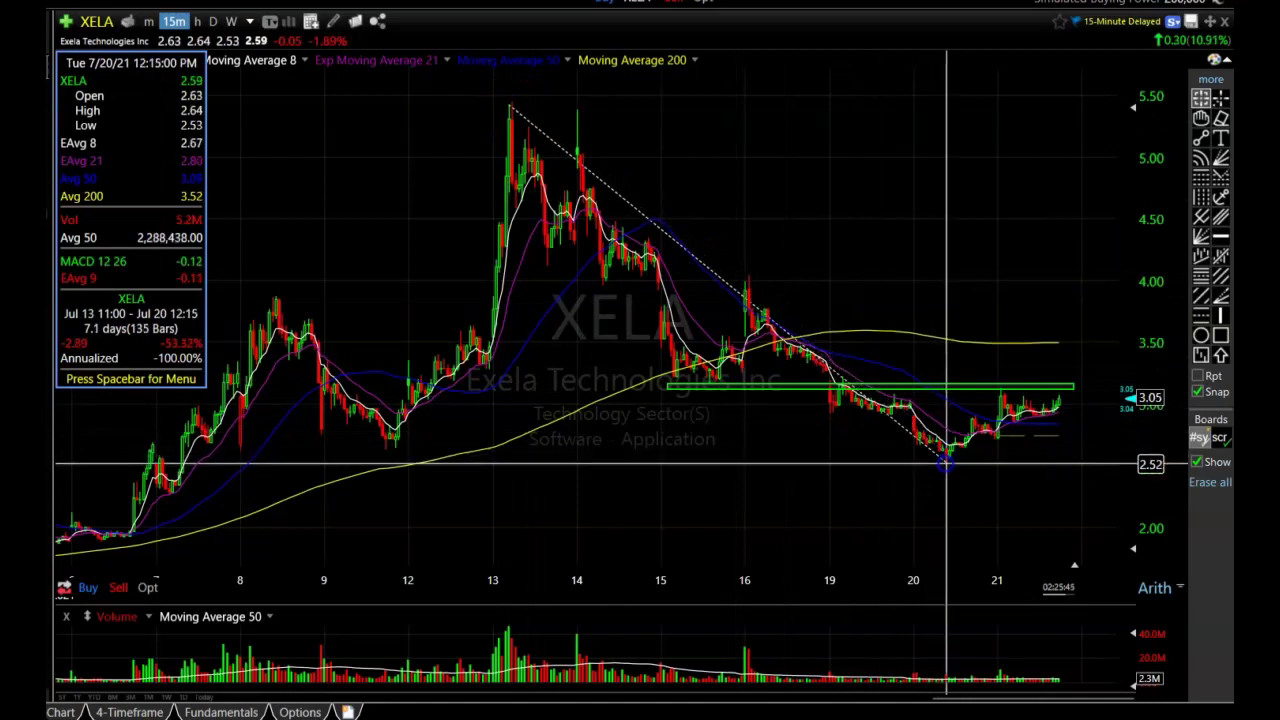
pyautogui.moveTo(943, 462); pyautogui.dragTo(945, 460)
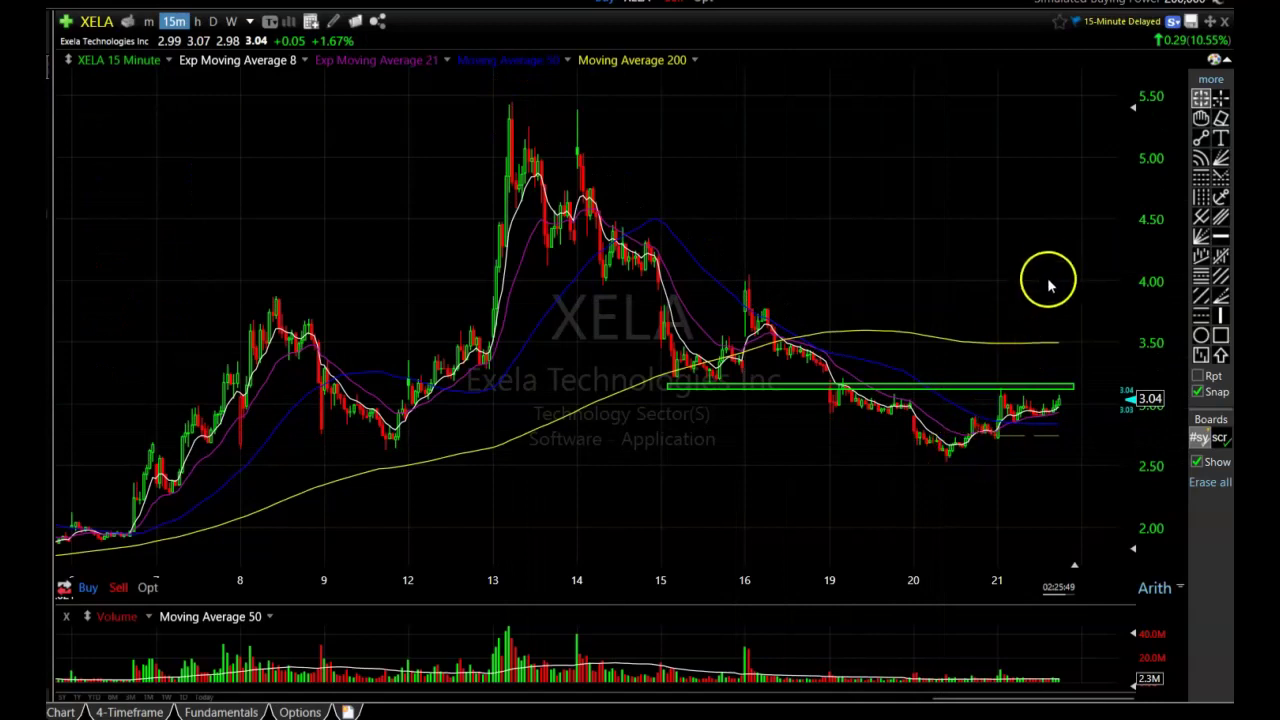
pyautogui.moveTo(1071, 267); pyautogui.dragTo(1072, 269)
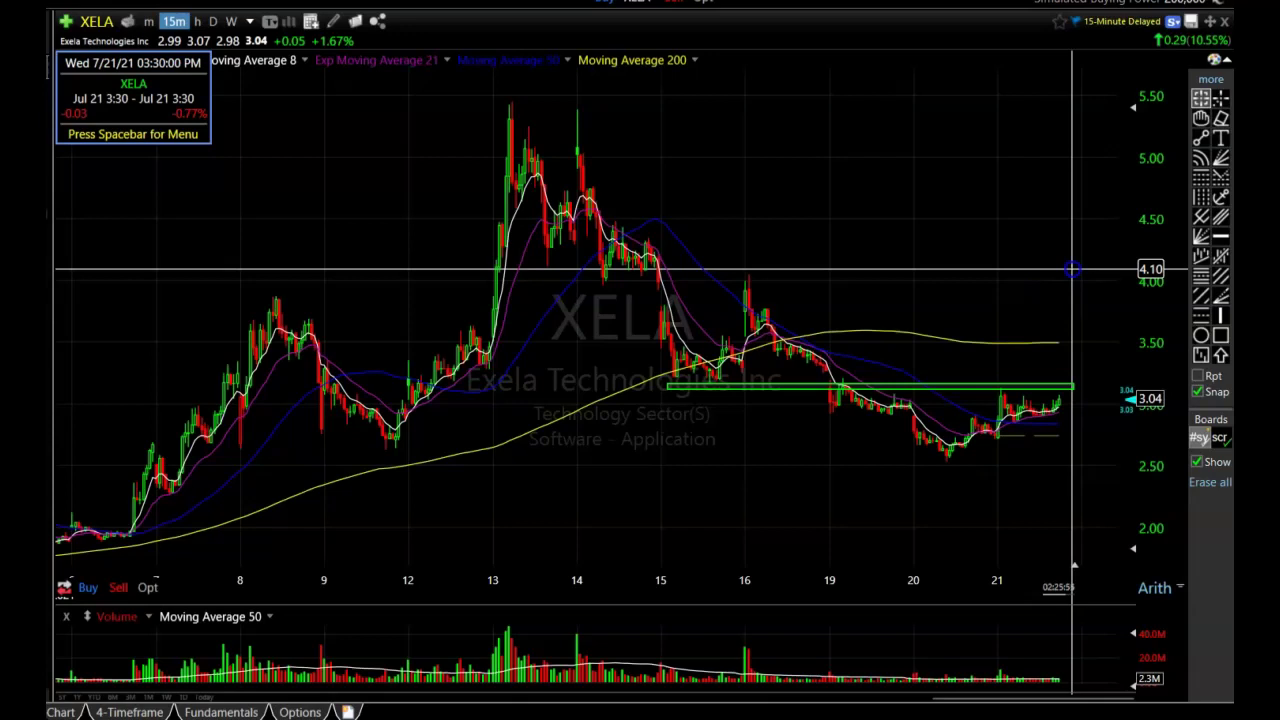
pyautogui.moveTo(1072, 269); pyautogui.dragTo(1072, 270)
# - Draw a green box around the 4.05 level and extend it down to about 3.90
pyautogui.click(1221, 335)
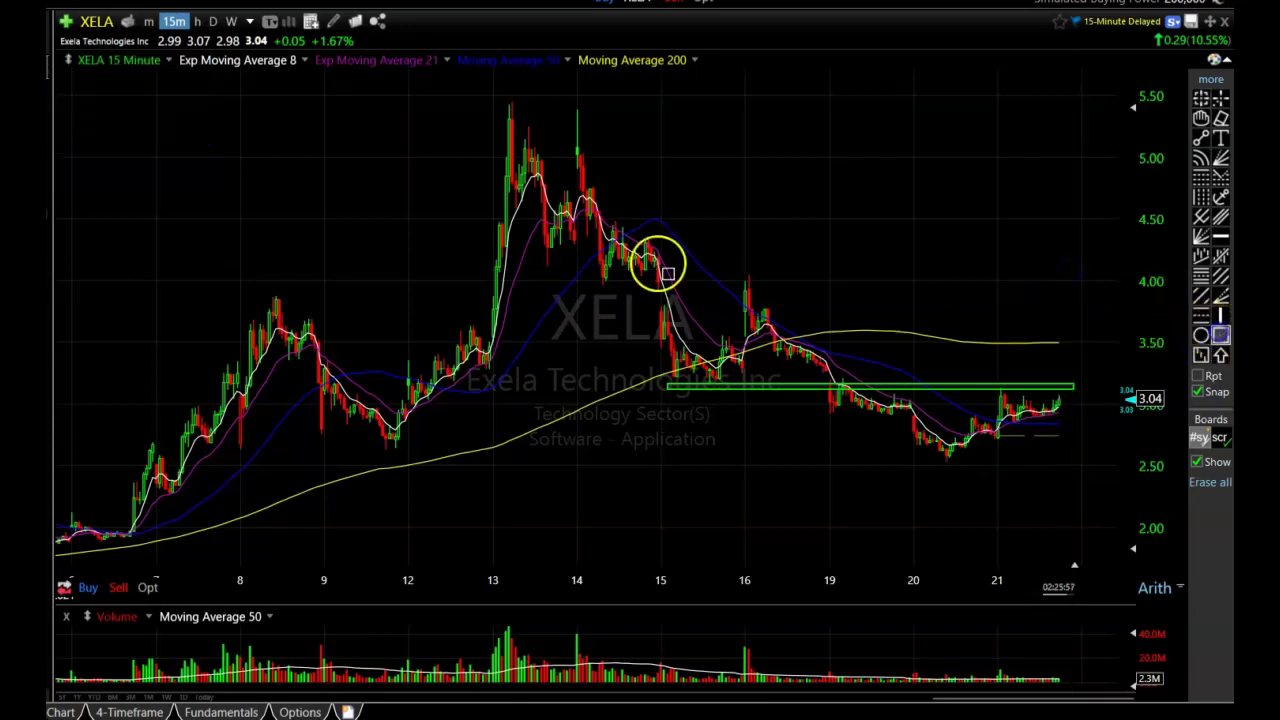
pyautogui.moveTo(531, 267); pyautogui.dragTo(1127, 285)
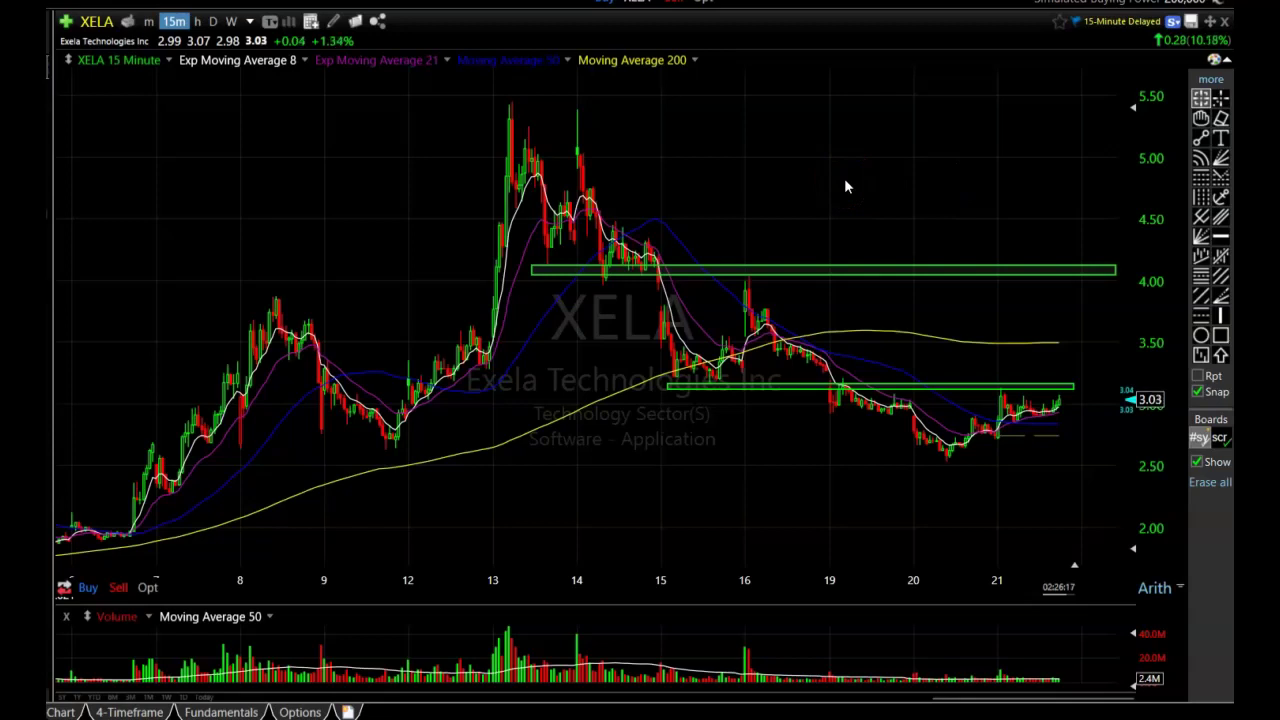
pyautogui.moveTo(1103, 277); pyautogui.dragTo(1119, 300)
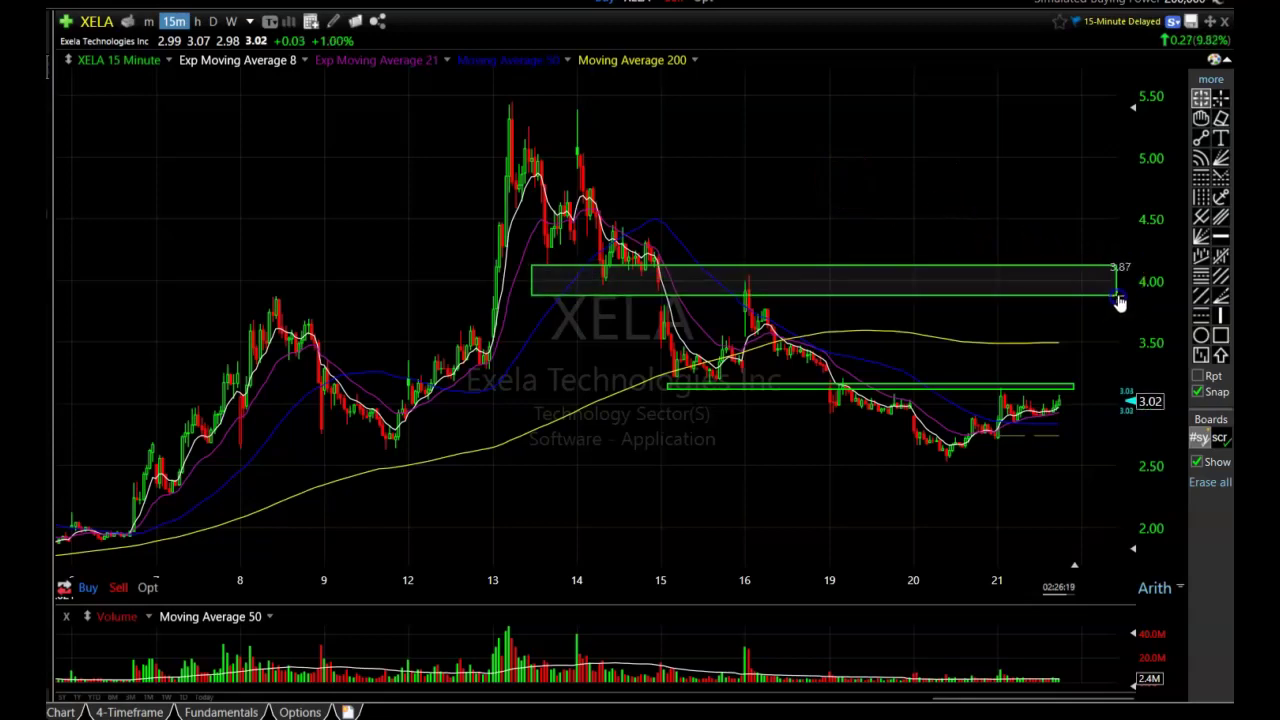
# - Delete all XELA drawings, clearing both green resistance boxes
pyautogui.rightClick(931, 287)
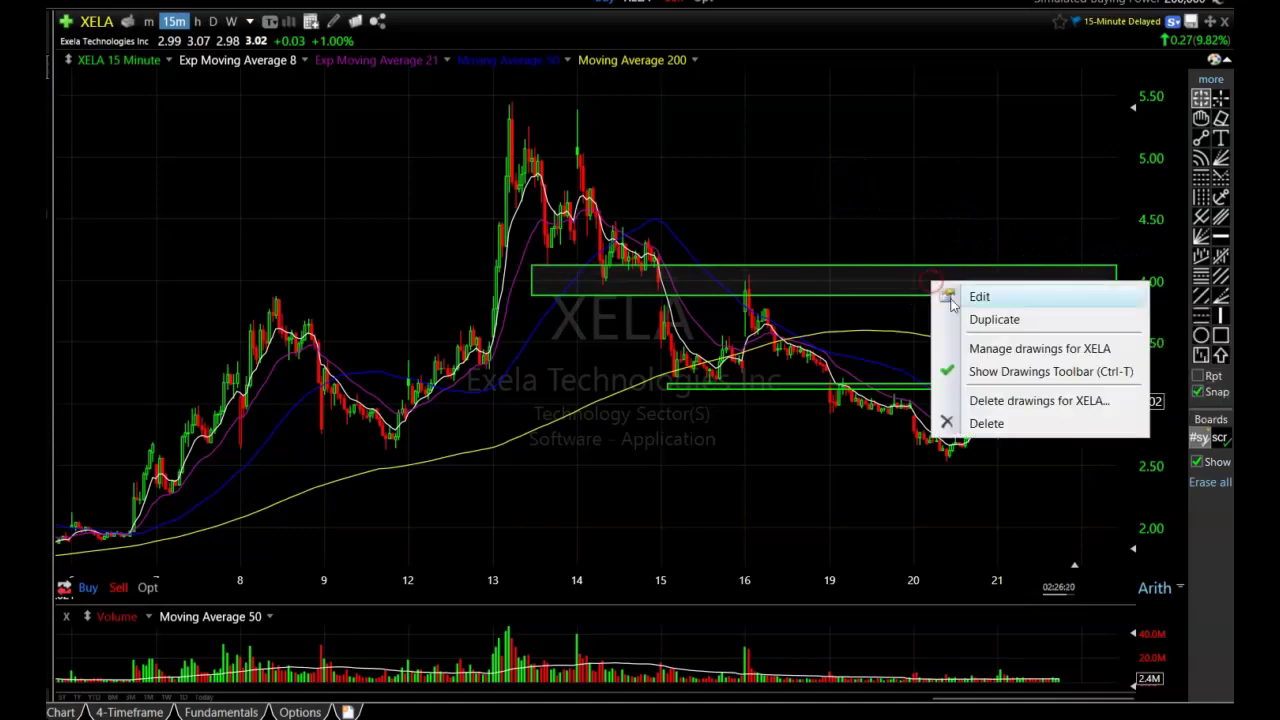
pyautogui.click(1005, 403)
pyautogui.click(968, 401)
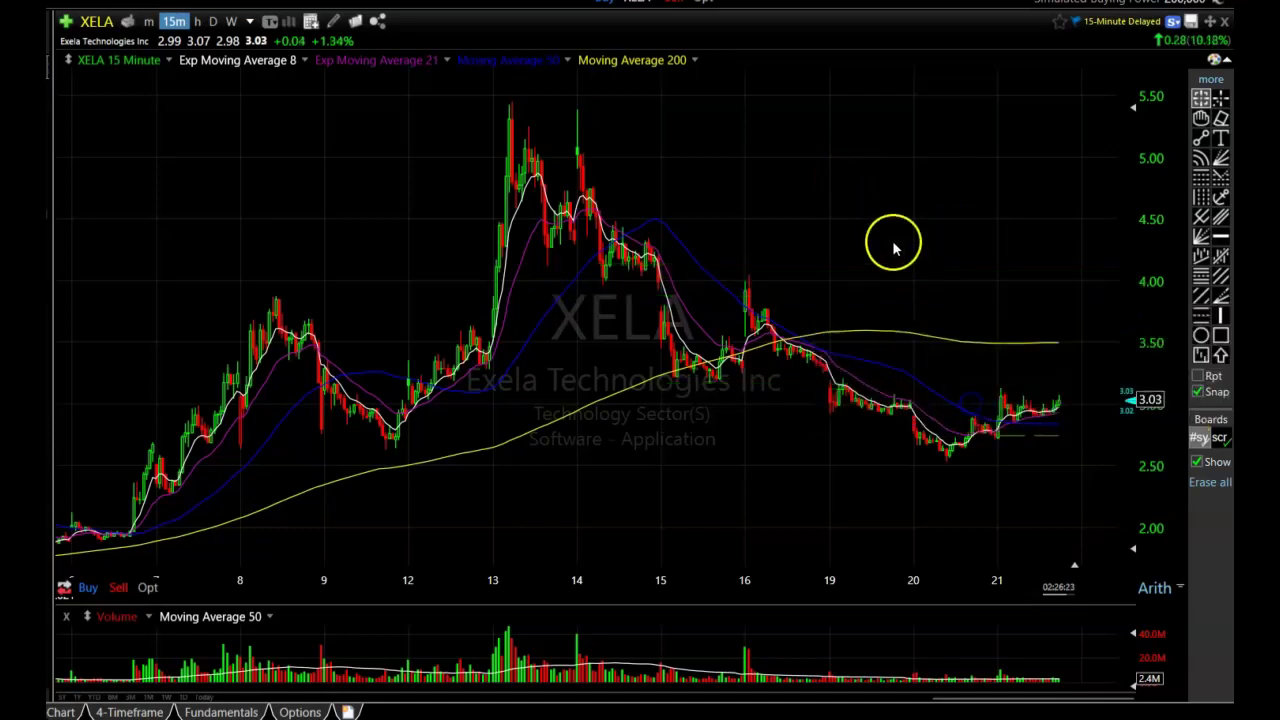
# - Switch XELA to weekly bars and box the 2020 price base, ending it in early 2021
pyautogui.click(231, 21)
pyautogui.scroll(5, 831, 351)
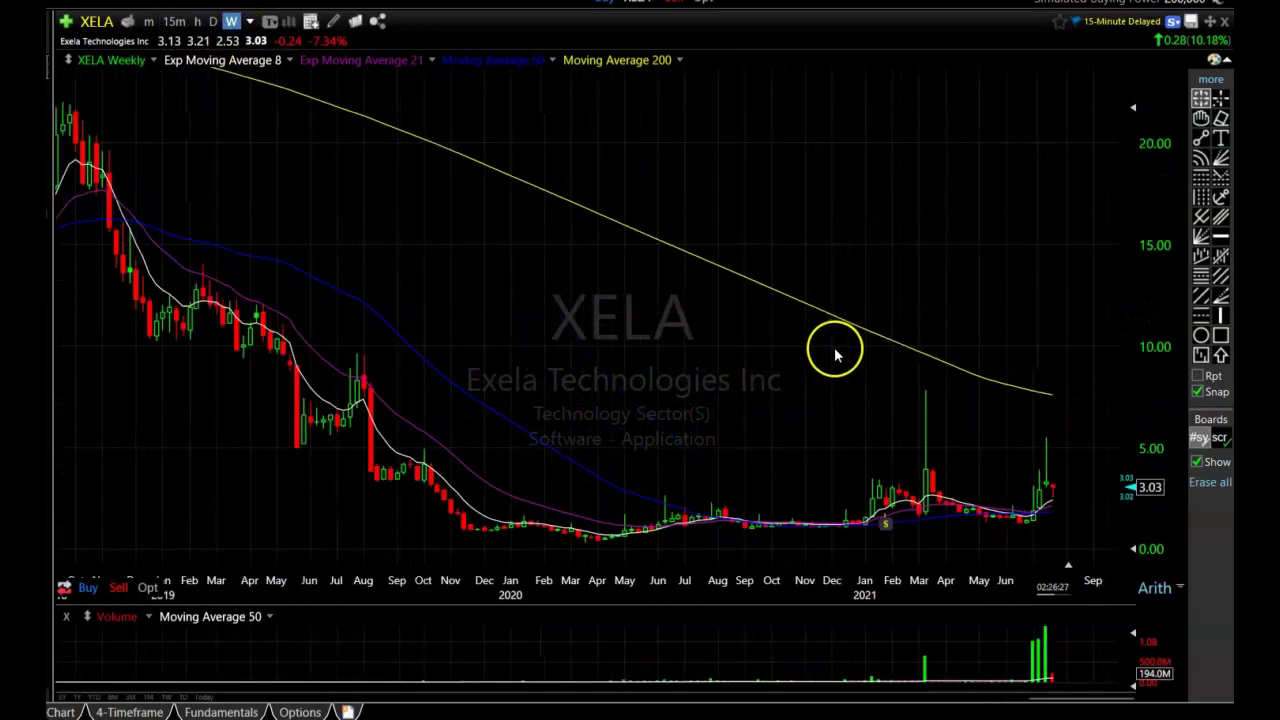
pyautogui.click(1220, 335)
pyautogui.moveTo(378, 480)
pyautogui.mouseDown()
pyautogui.moveTo(1051, 537)
pyautogui.moveTo(927, 541)
pyautogui.mouseUp()
pyautogui.click(846, 578)
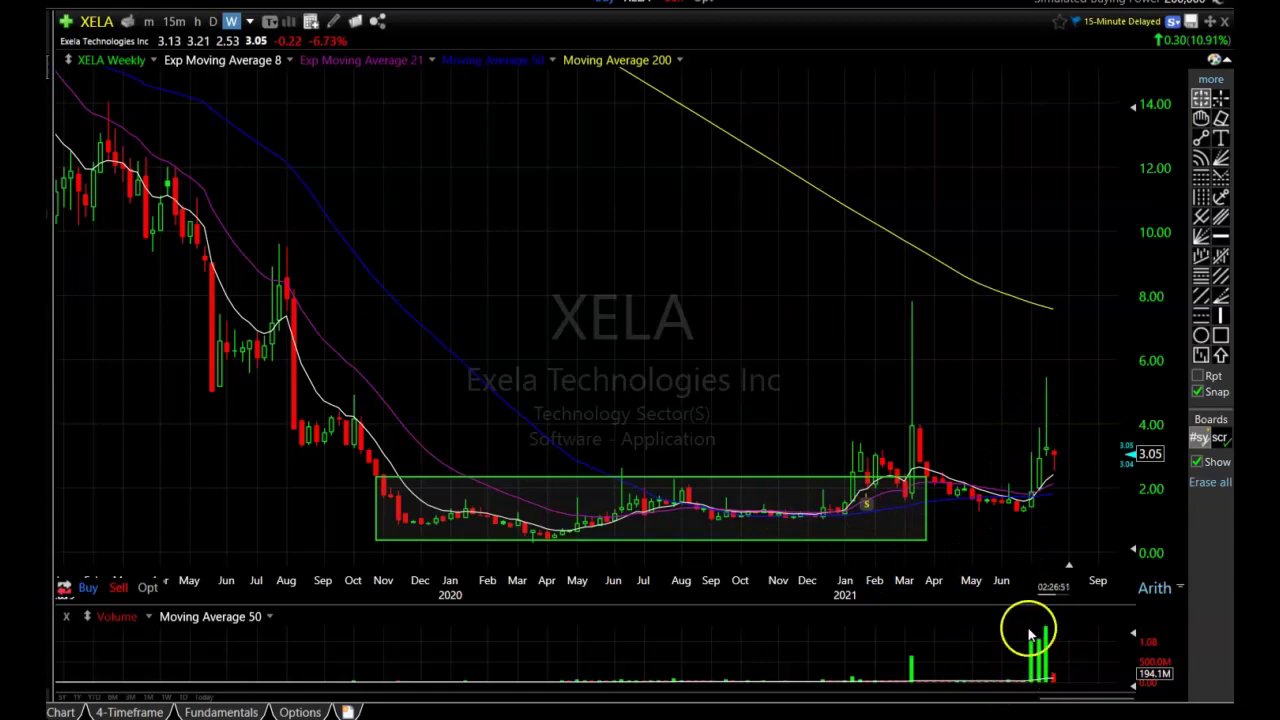
pyautogui.moveTo(926, 538); pyautogui.dragTo(898, 541)
pyautogui.click(897, 541)
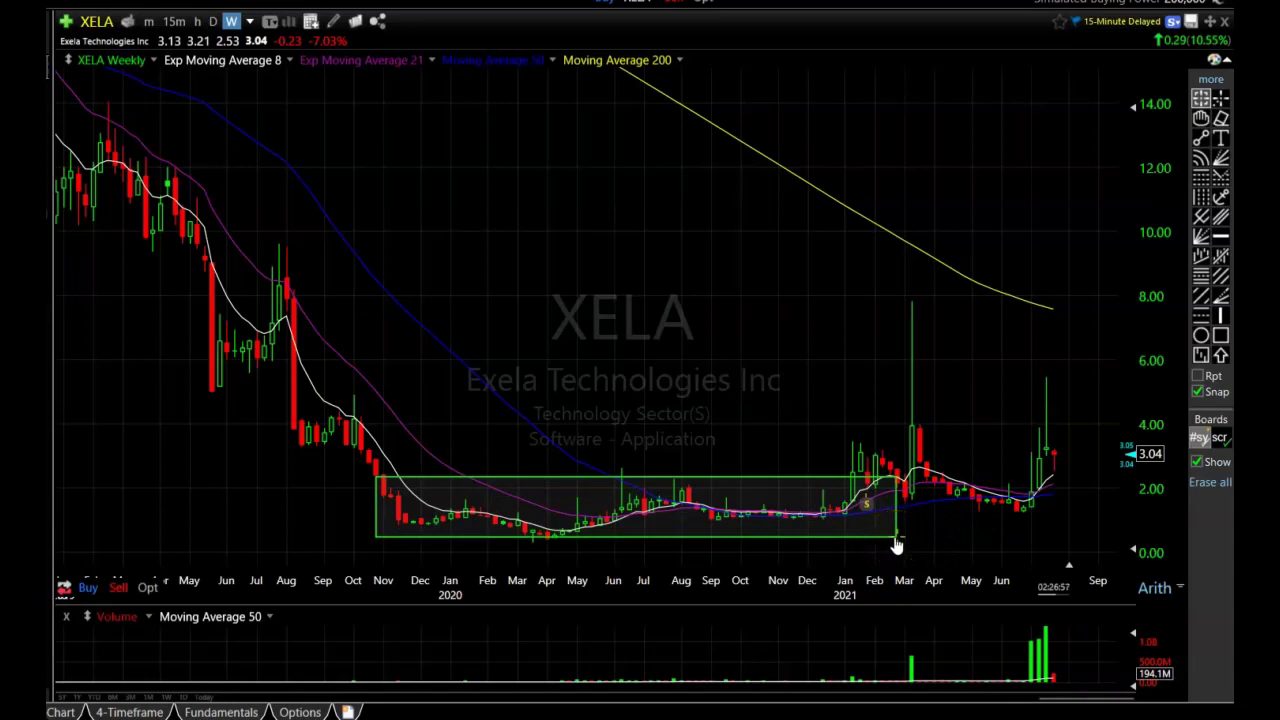
# - Zoom in and measure the price change of the latest weekly bar
pyautogui.scroll(2, 940, 455)
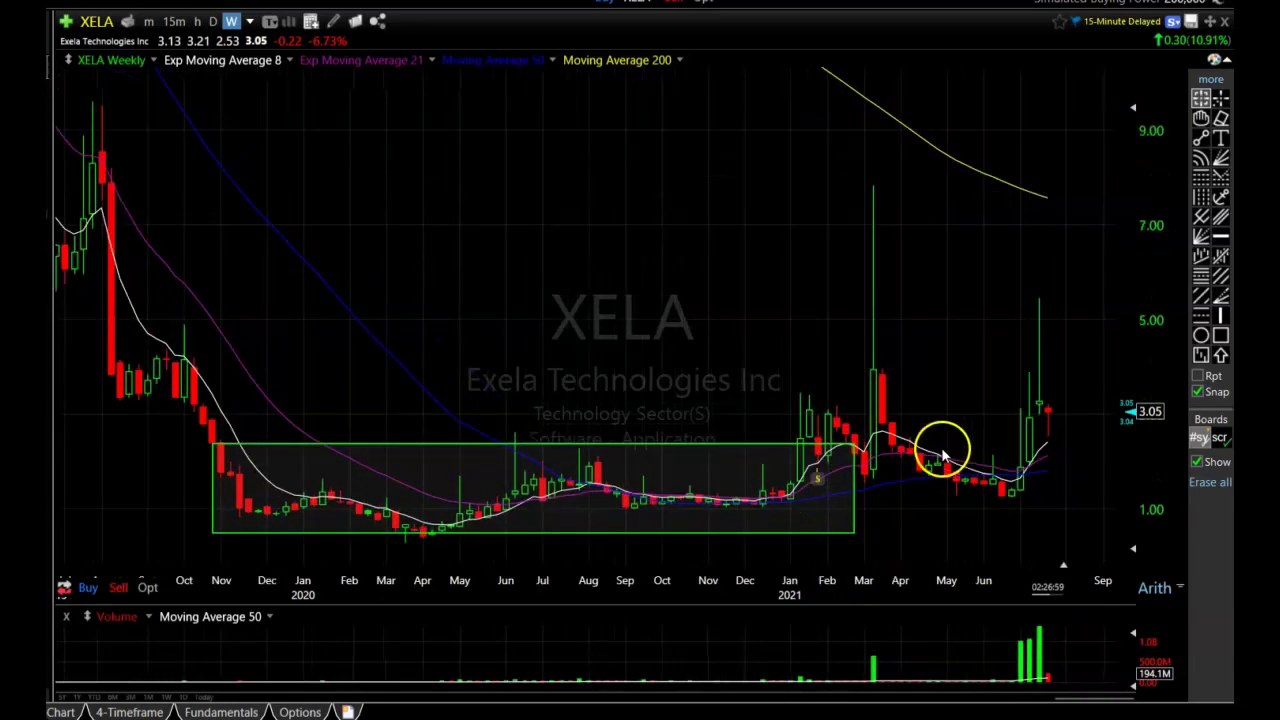
pyautogui.moveTo(1015, 440); pyautogui.dragTo(1056, 415)
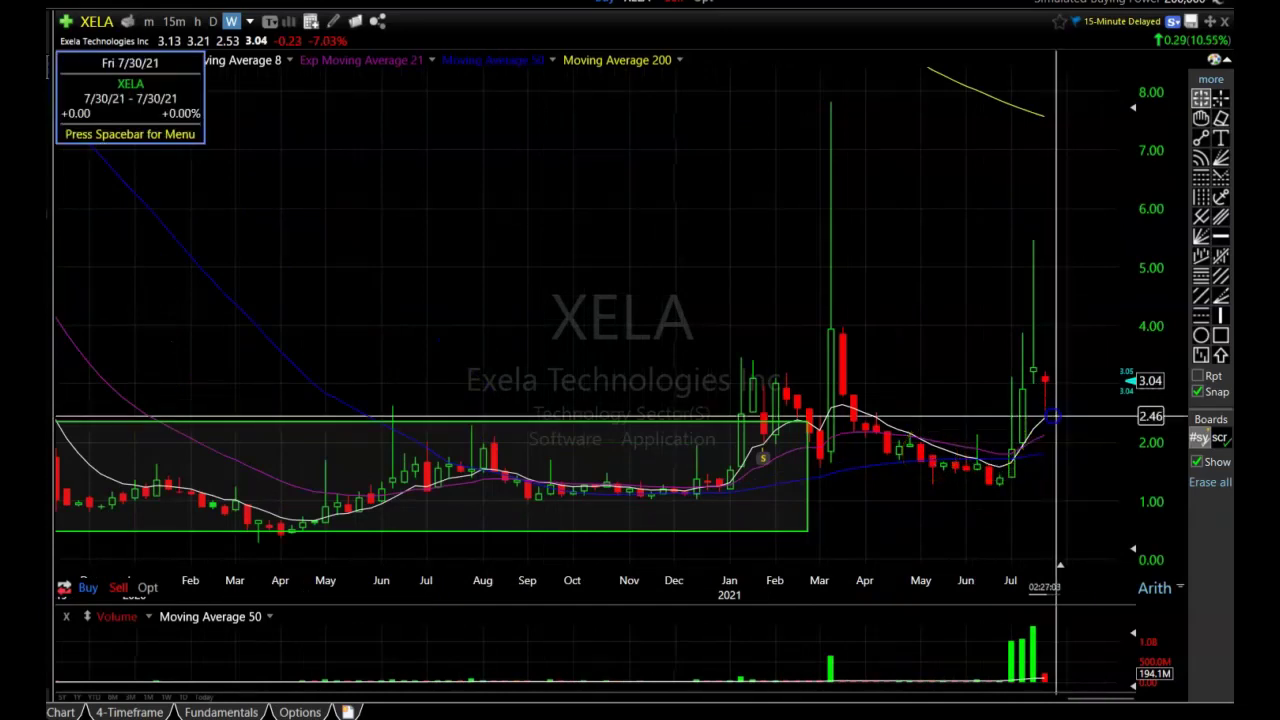
pyautogui.moveTo(1056, 415); pyautogui.dragTo(1024, 431)
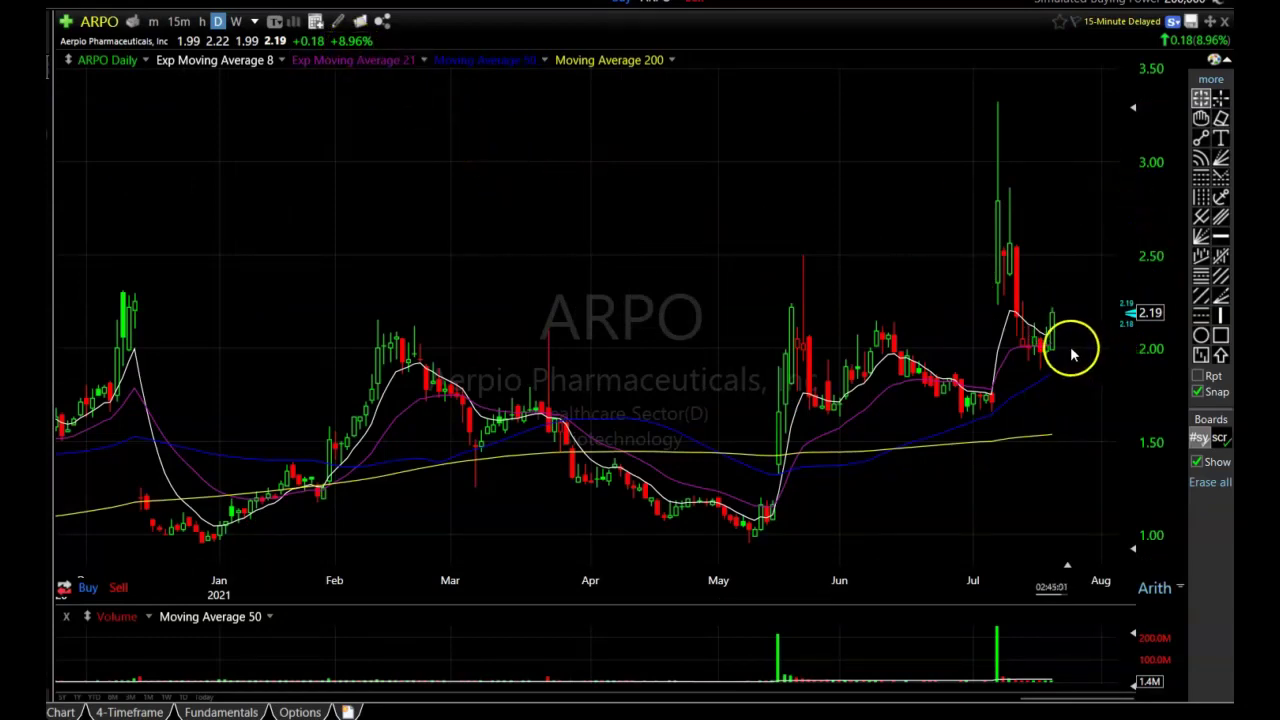
# - Measure ARPO's drop from the July spike high to 7/19, then zoom in on the daily chart
pyautogui.scroll(2, 1068, 352)
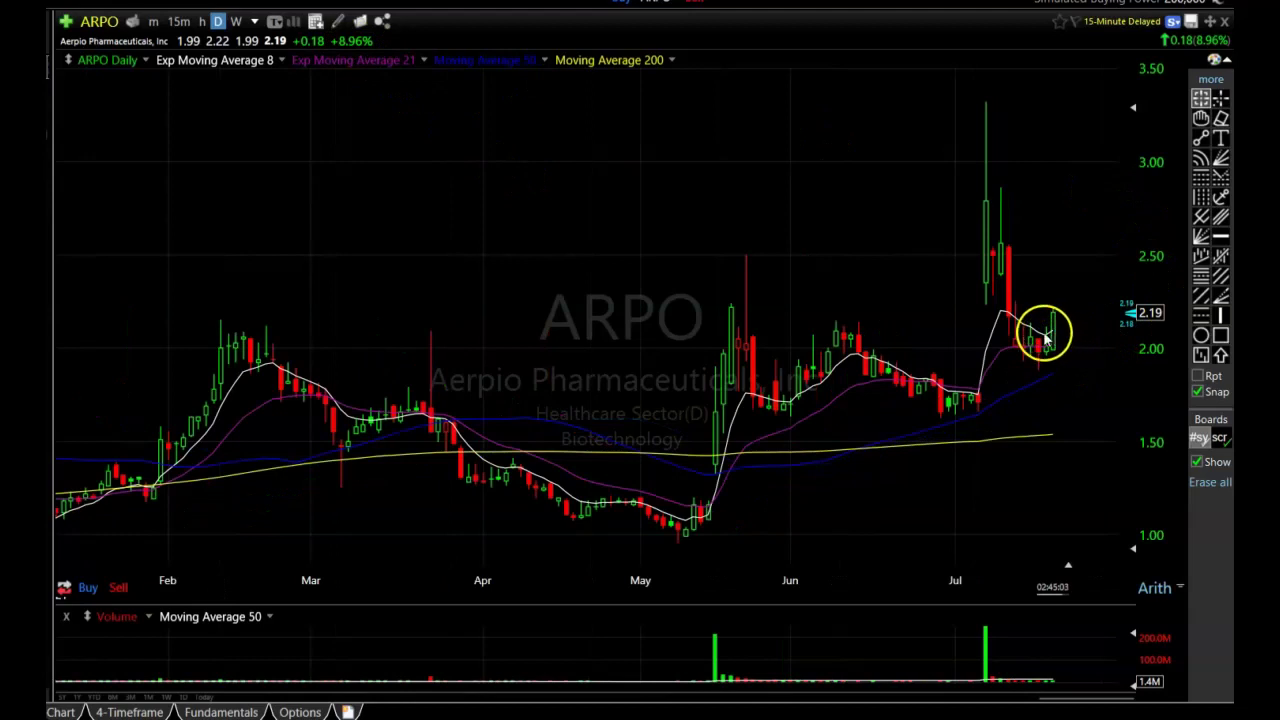
pyautogui.click(987, 103)
pyautogui.moveTo(987, 103); pyautogui.dragTo(1031, 371)
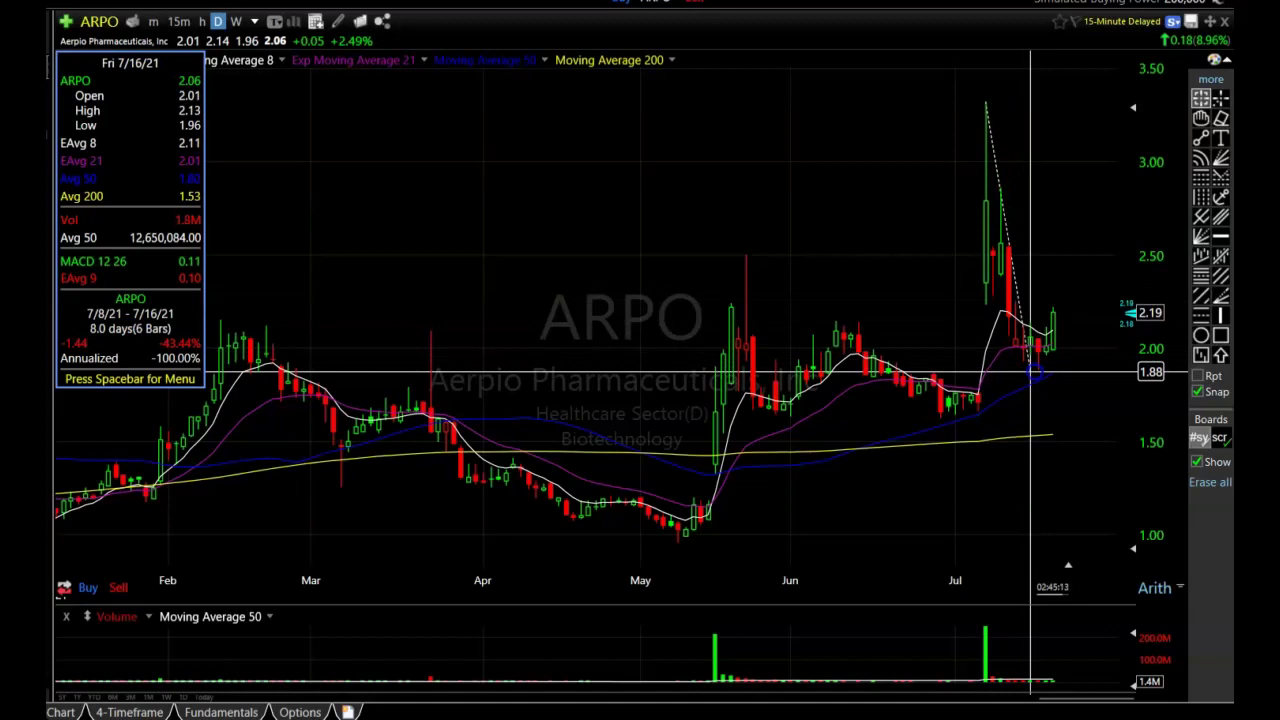
pyautogui.moveTo(1031, 371); pyautogui.dragTo(1031, 368)
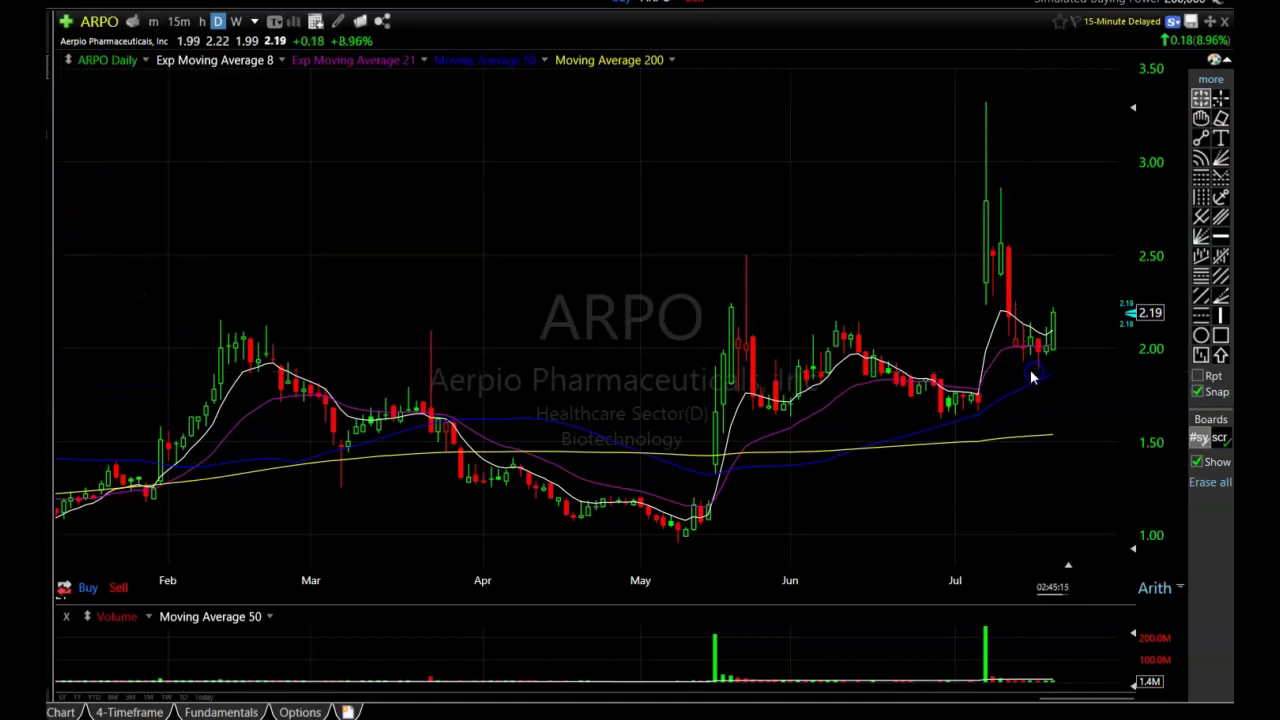
pyautogui.scroll(2, 909, 297)
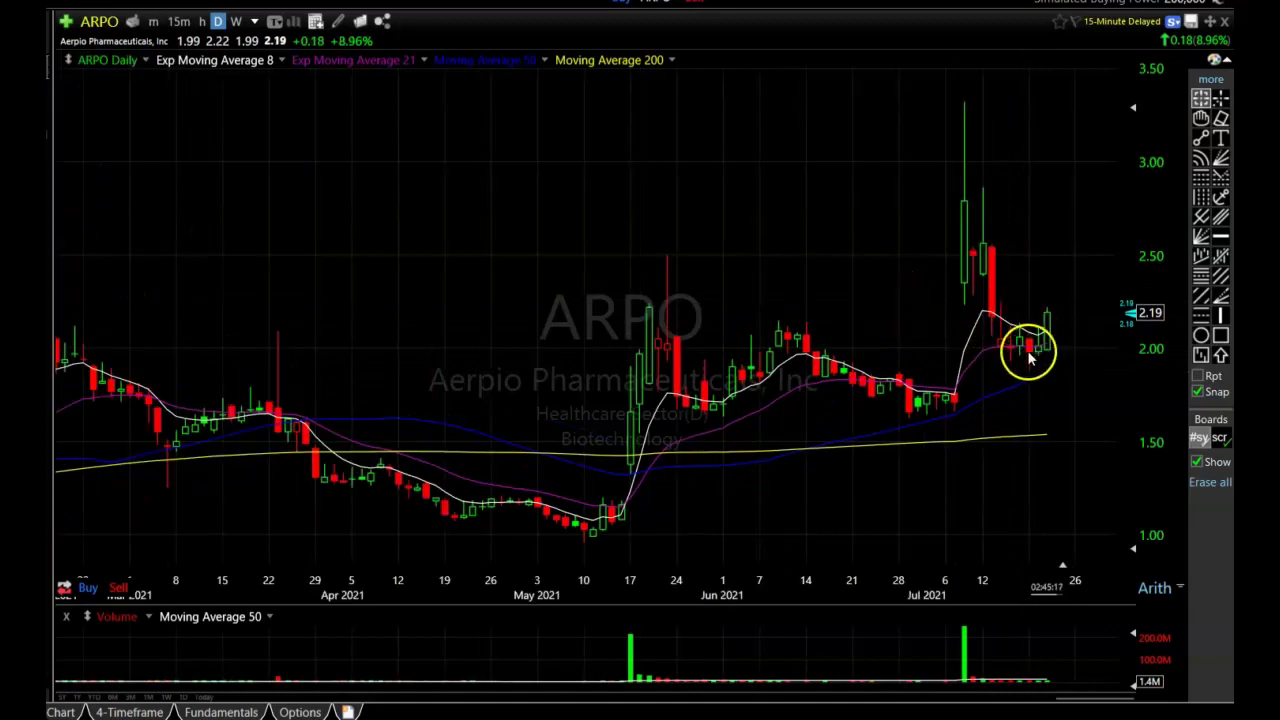
pyautogui.scroll(1, 925, 345)
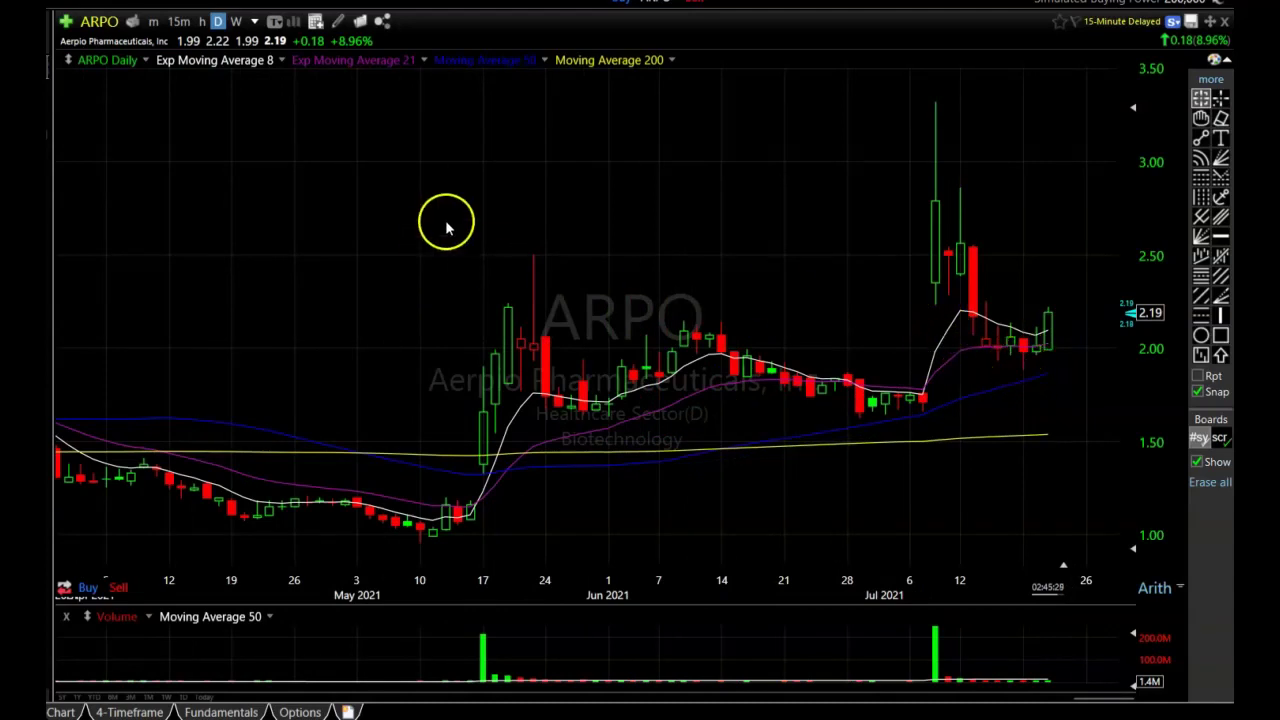
# - Switch ARPO to 15-minute bars and draw a thin green band at 2.10 starting near the 13th
pyautogui.click(180, 22)
pyautogui.scroll(-5, 628, 286)
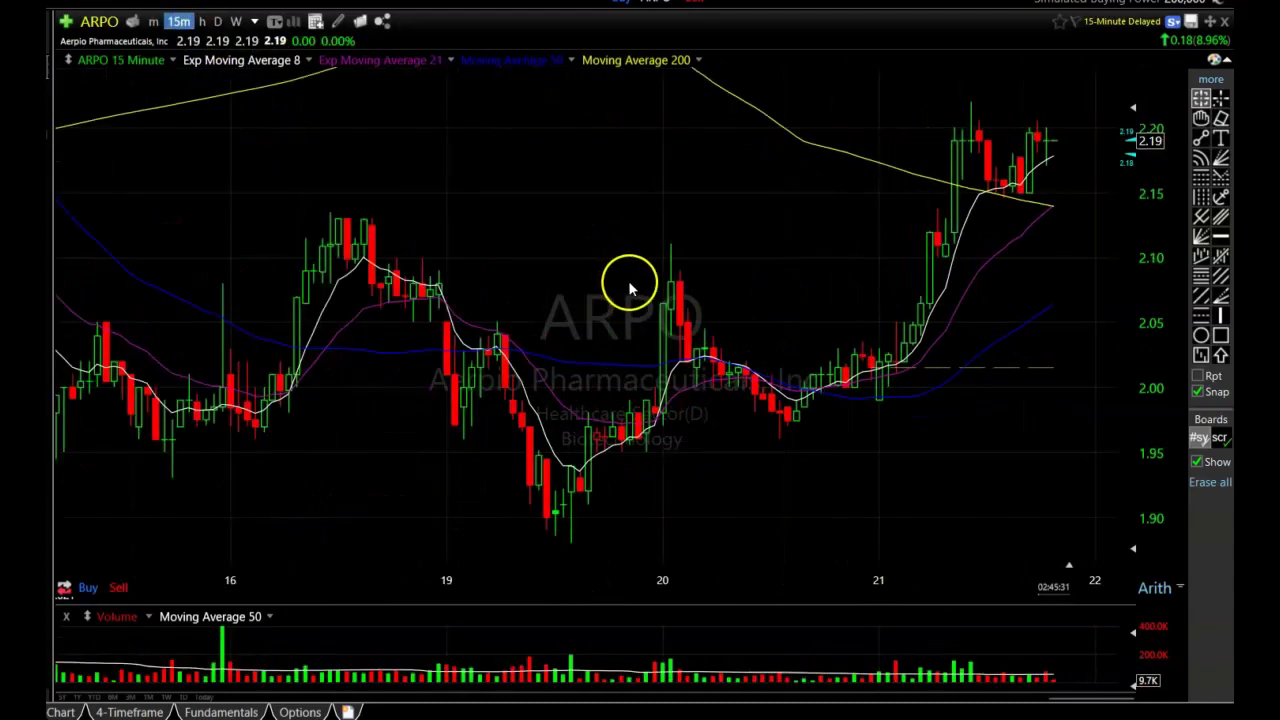
pyautogui.scroll(-3, 695, 355)
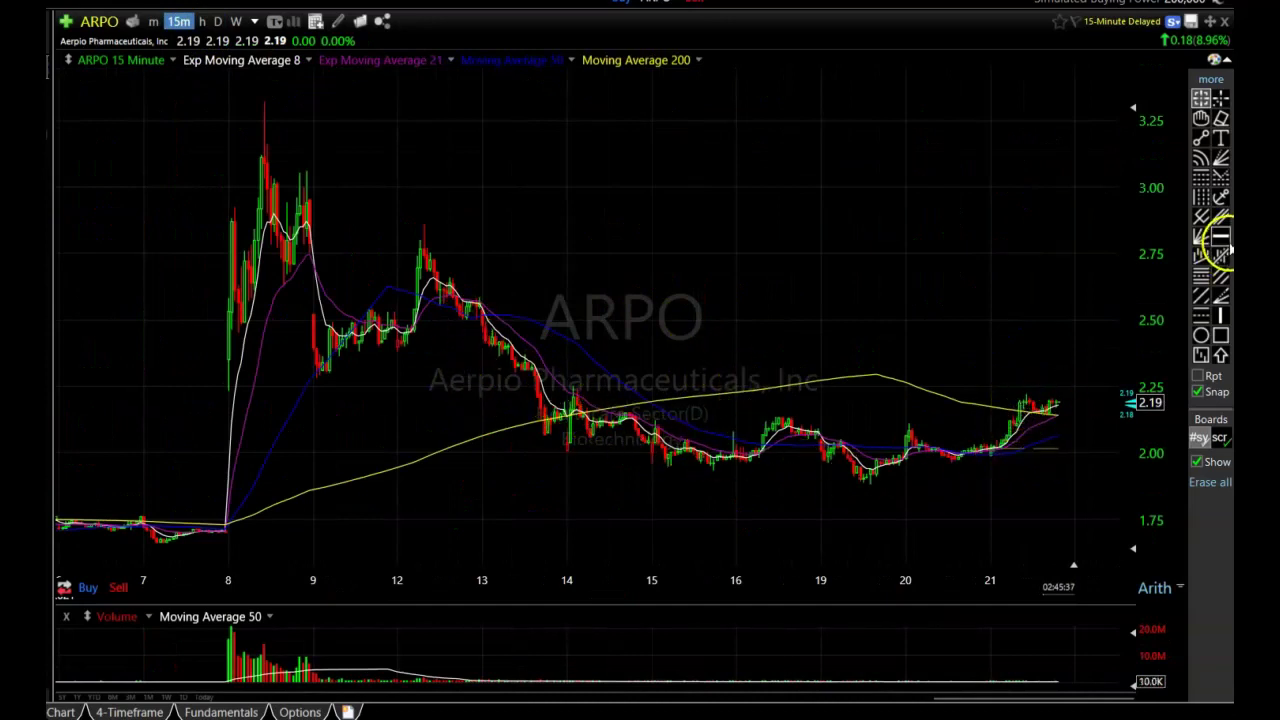
pyautogui.click(1221, 335)
pyautogui.moveTo(521, 403)
pyautogui.mouseDown()
pyautogui.moveTo(951, 463)
pyautogui.moveTo(1103, 443)
pyautogui.moveTo(1107, 423)
pyautogui.mouseUp()
pyautogui.moveTo(521, 403); pyautogui.dragTo(509, 423)
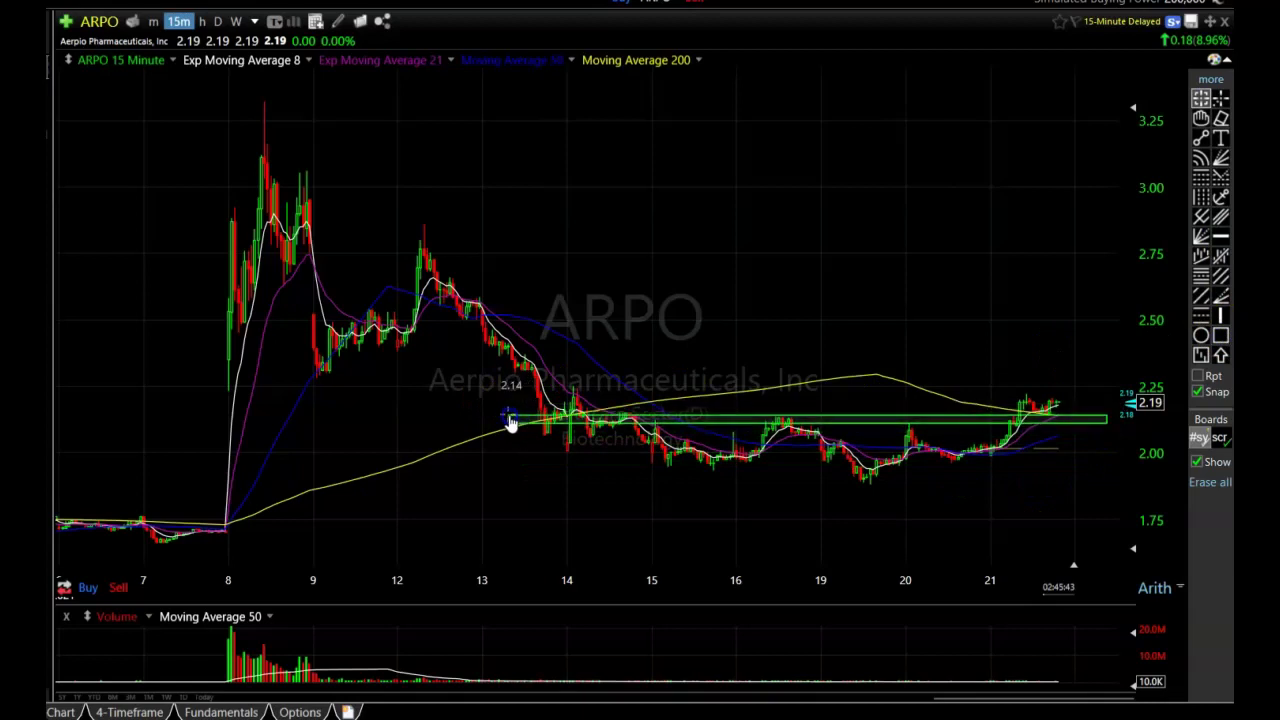
pyautogui.click(665, 412)
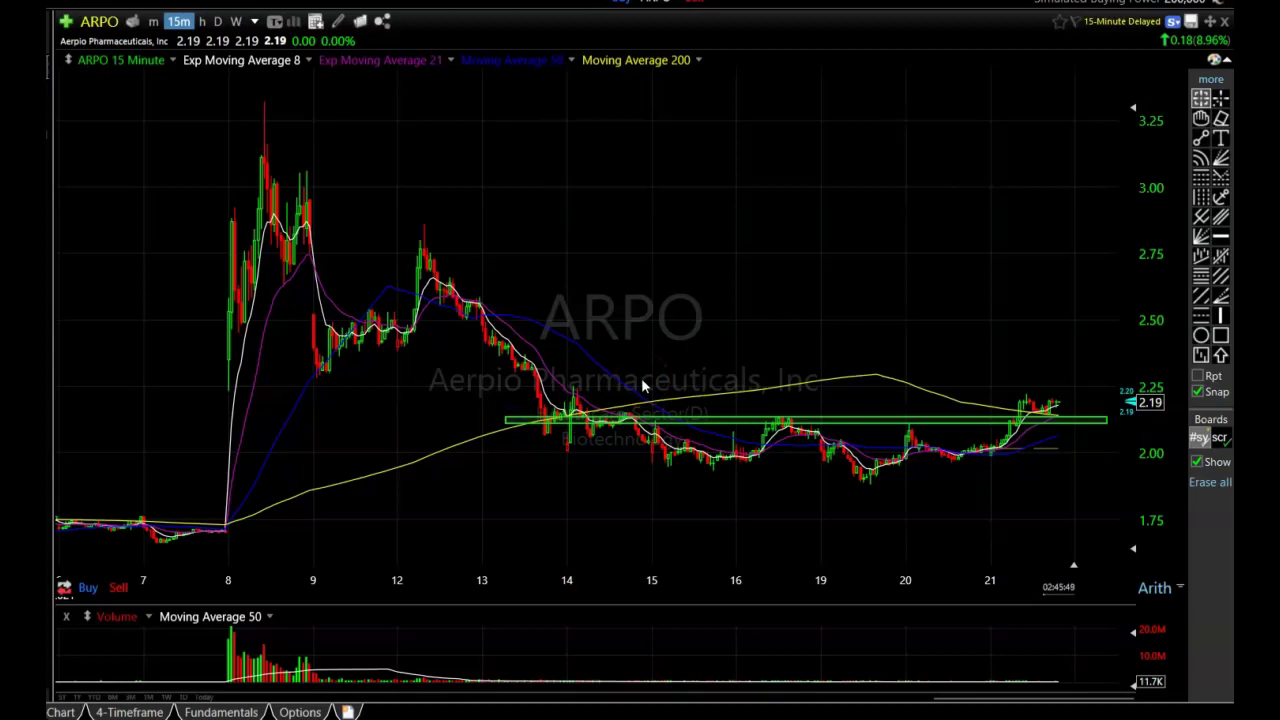
# - Inspect the green band's details and the price level just below it
pyautogui.moveTo(643, 387)
pyautogui.mouseDown()
pyautogui.moveTo(663, 366)
pyautogui.moveTo(606, 329)
pyautogui.mouseUp()
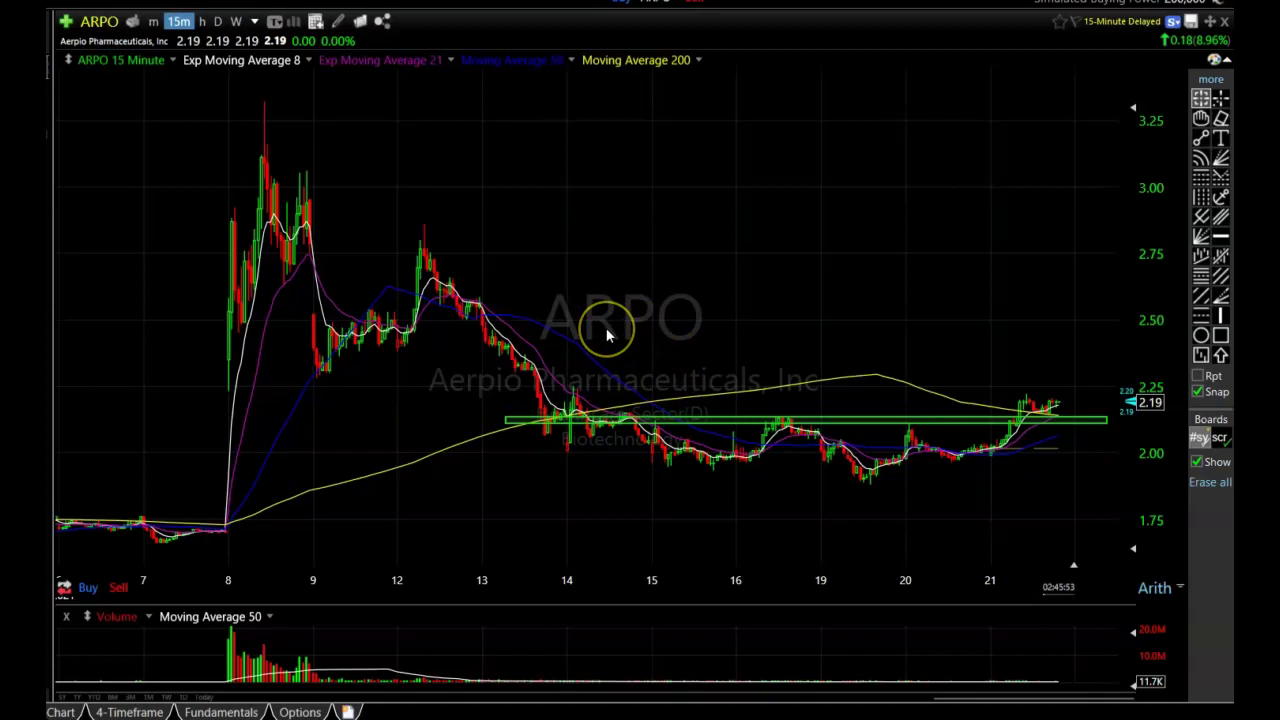
pyautogui.moveTo(725, 345)
pyautogui.mouseDown()
pyautogui.moveTo(836, 353)
pyautogui.moveTo(836, 312)
pyautogui.mouseUp()
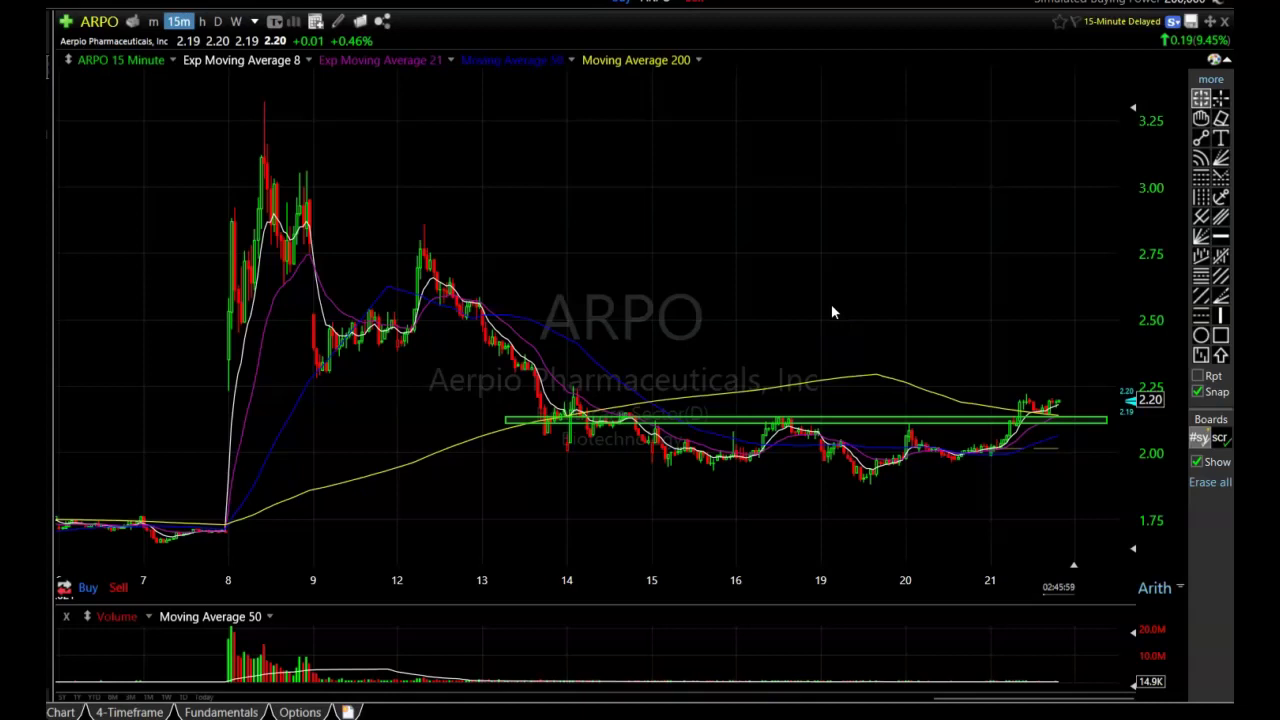
pyautogui.click(746, 420)
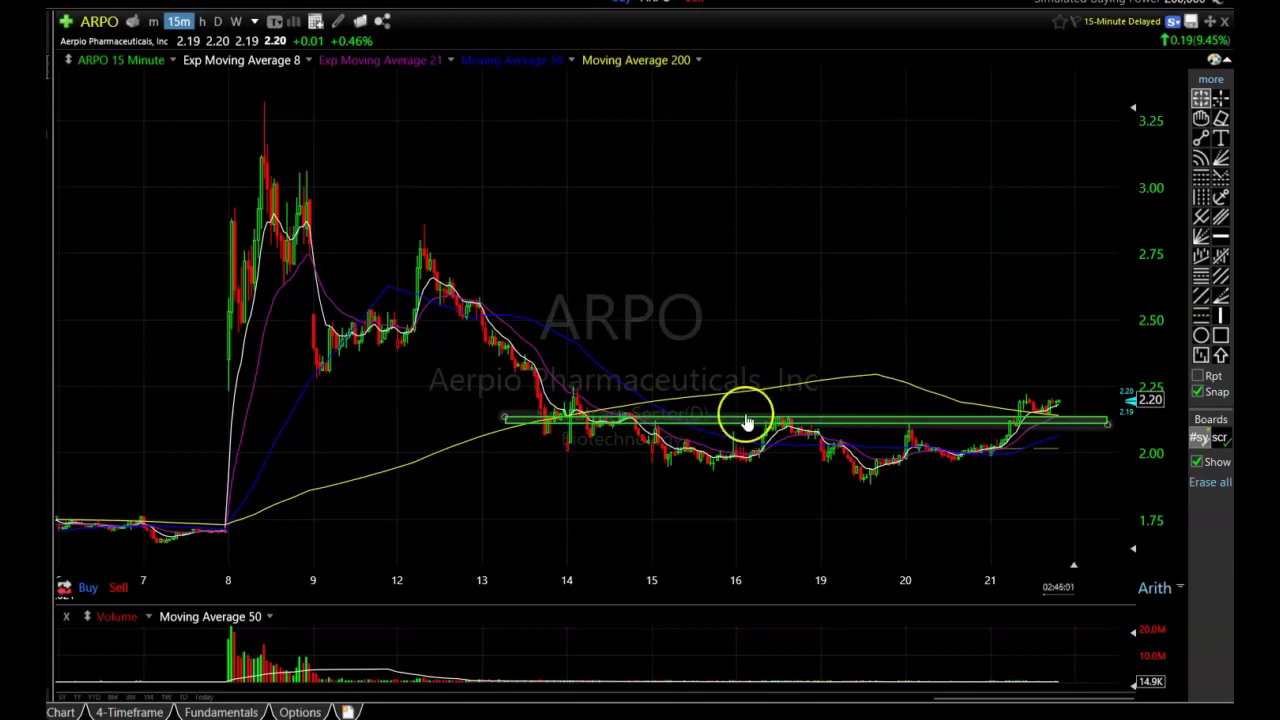
pyautogui.moveTo(1025, 385); pyautogui.dragTo(1058, 432)
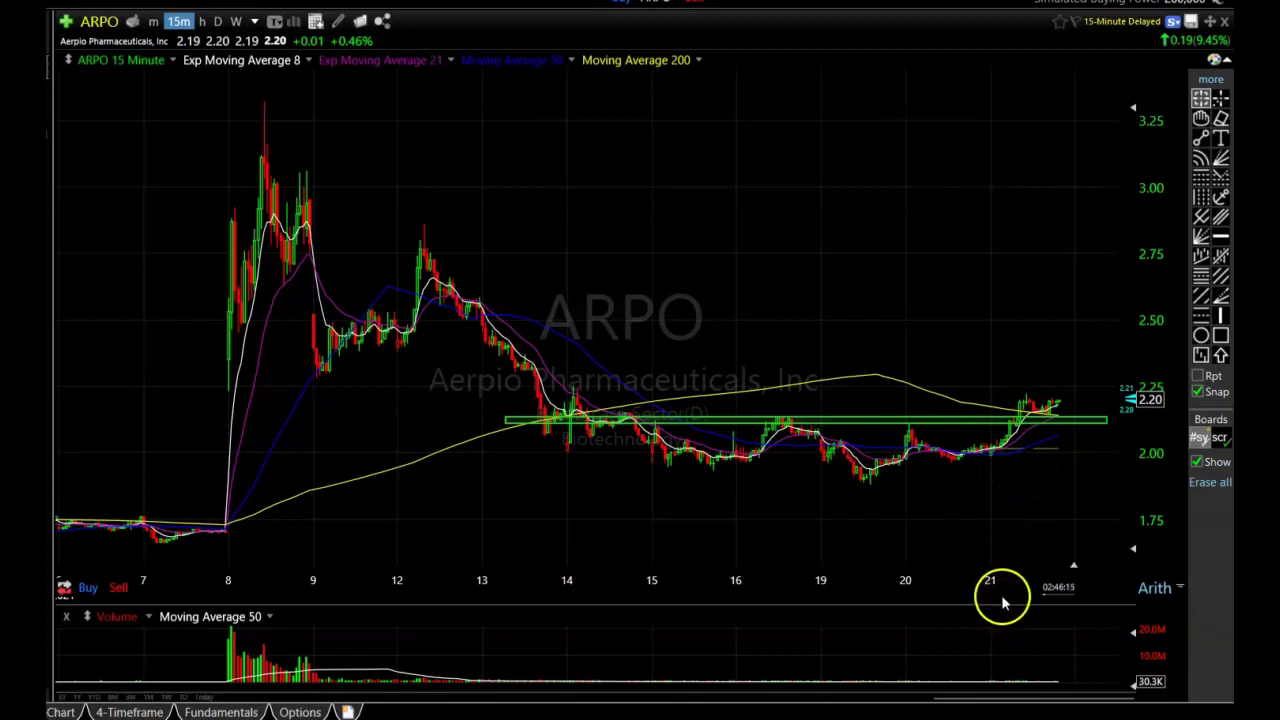
pyautogui.click(1071, 438)
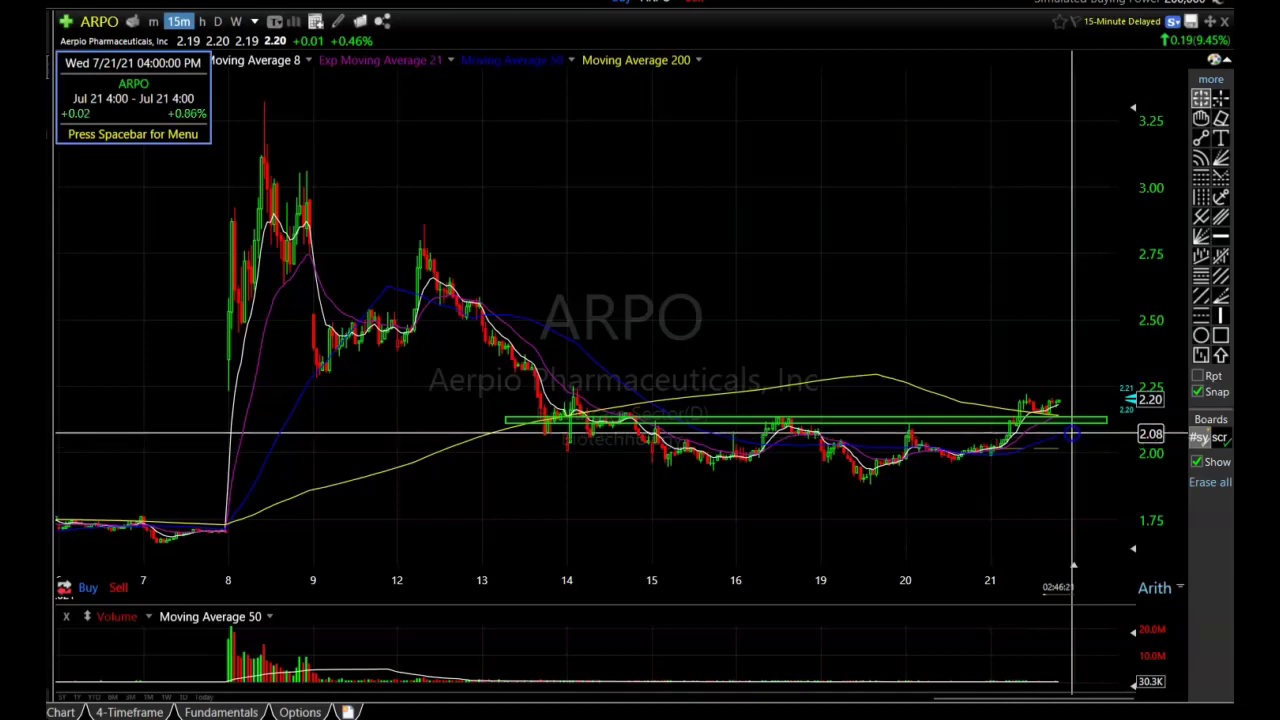
pyautogui.click(1071, 440)
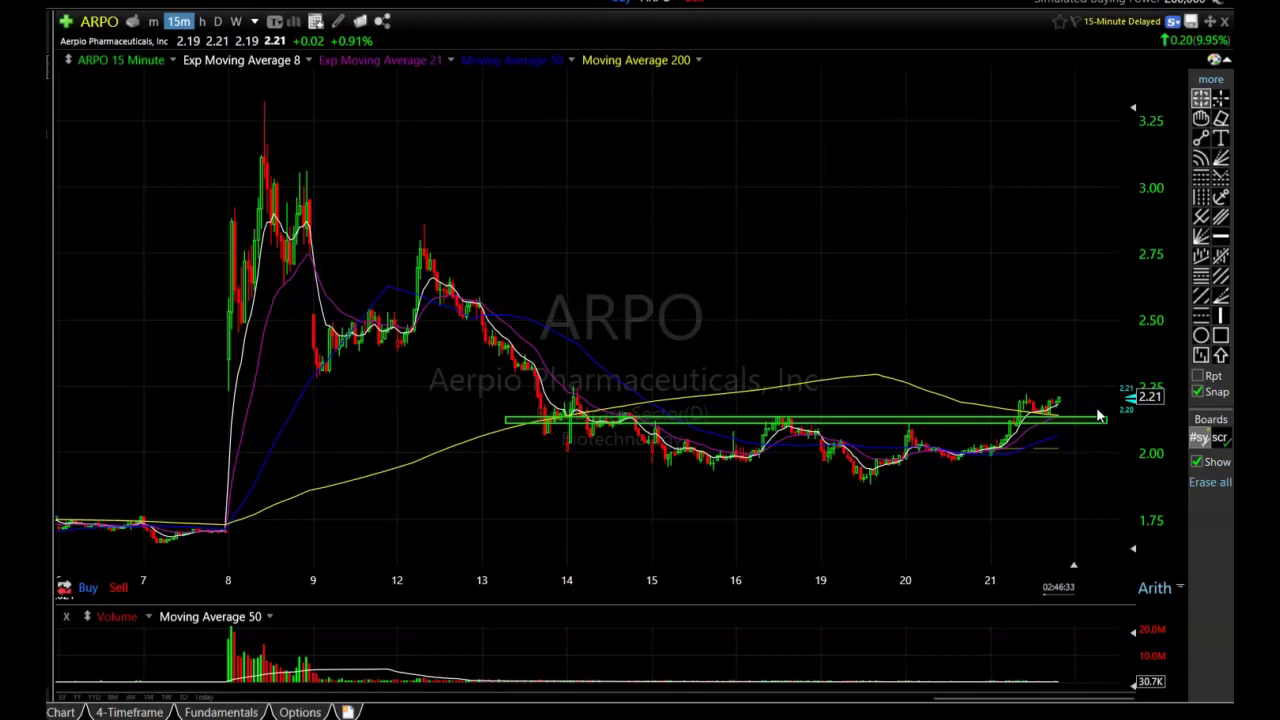
# - Return ARPO to daily bars and delete its green box
pyautogui.click(220, 22)
pyautogui.scroll(5, 814, 314)
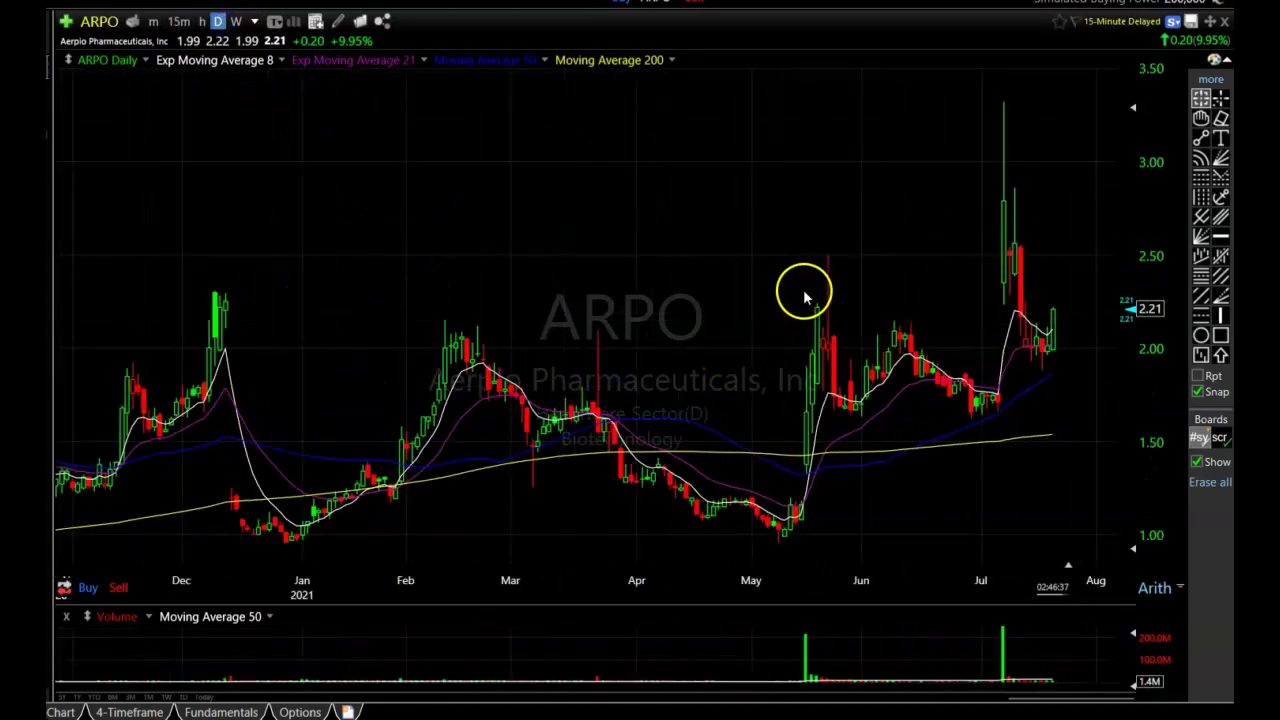
pyautogui.moveTo(1057, 329); pyautogui.dragTo(1089, 357)
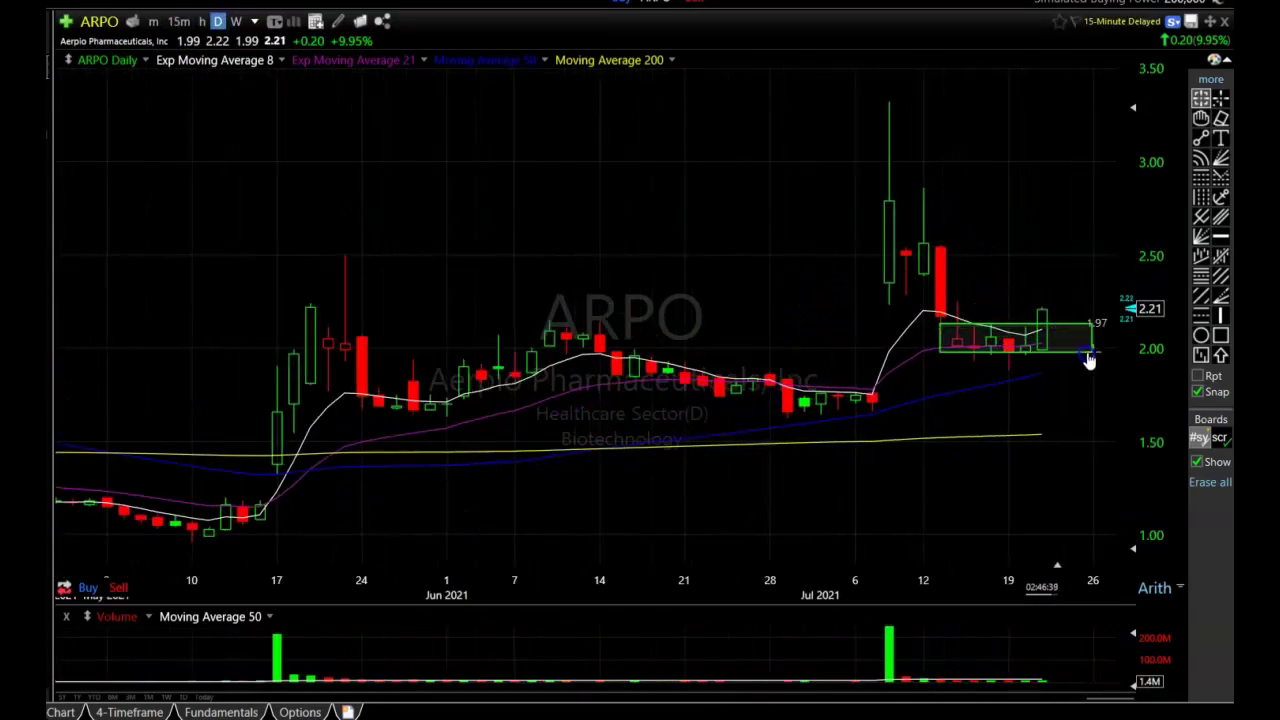
pyautogui.rightClick(1018, 340)
pyautogui.click(1066, 457)
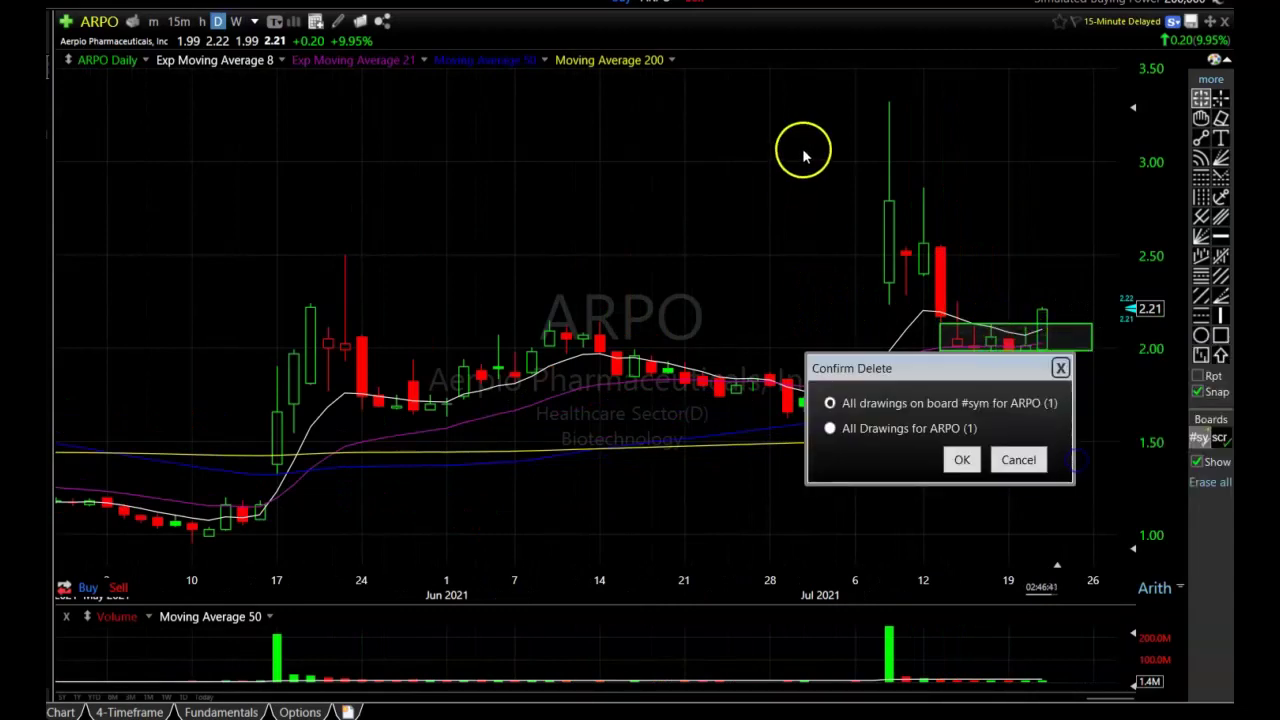
pyautogui.click(960, 460)
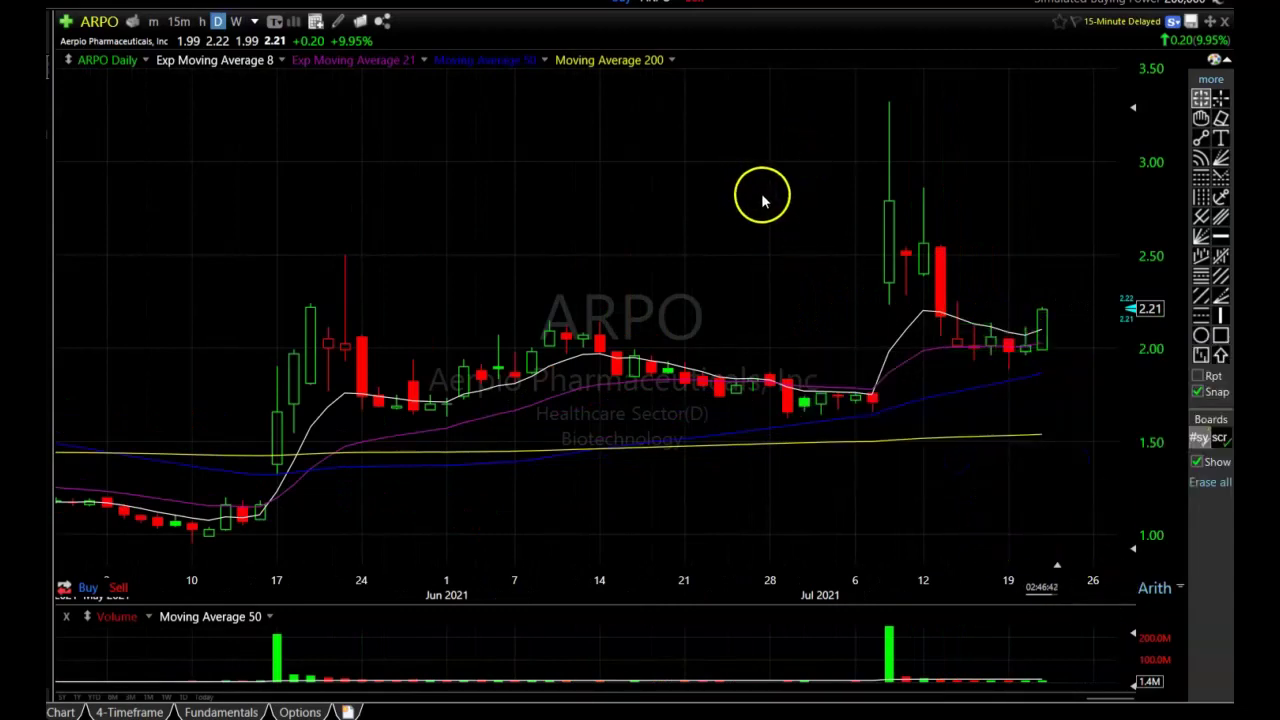
# - Zoom out the ARPO daily chart to span spring 2020 through July 2021
pyautogui.scroll(-4, 760, 206)
pyautogui.scroll(-2, 775, 240)
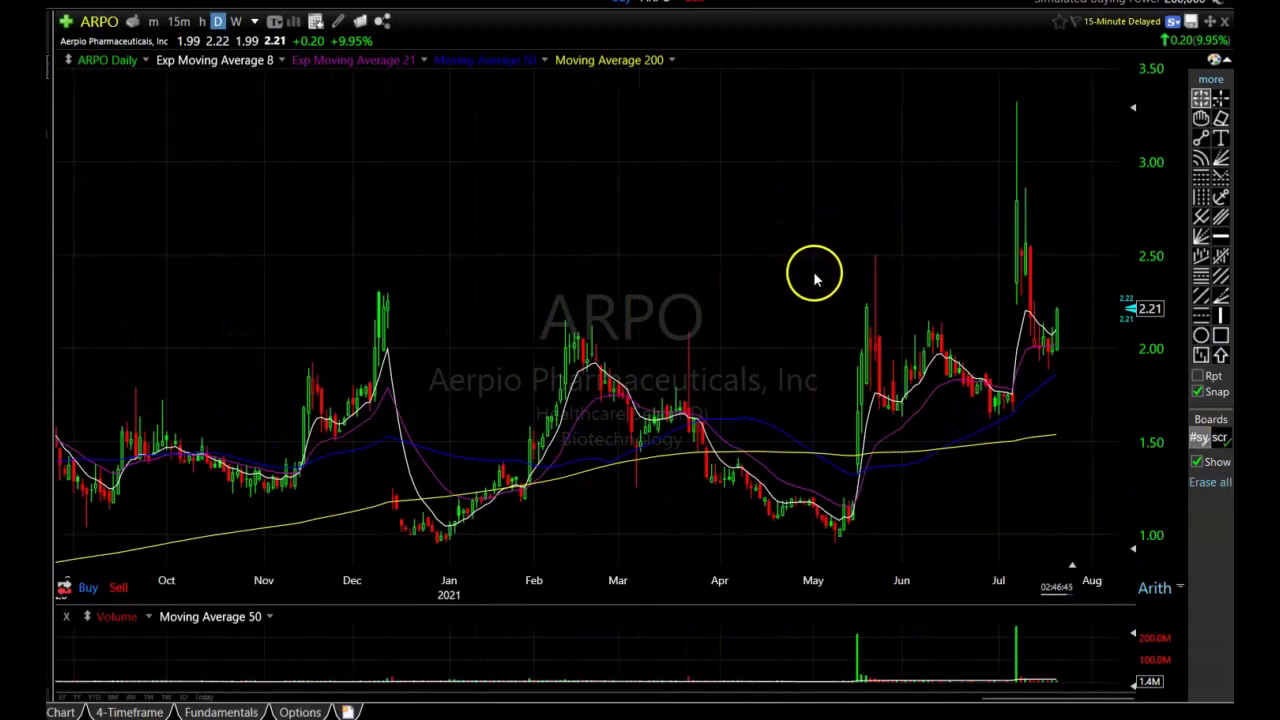
pyautogui.scroll(-4, 814, 274)
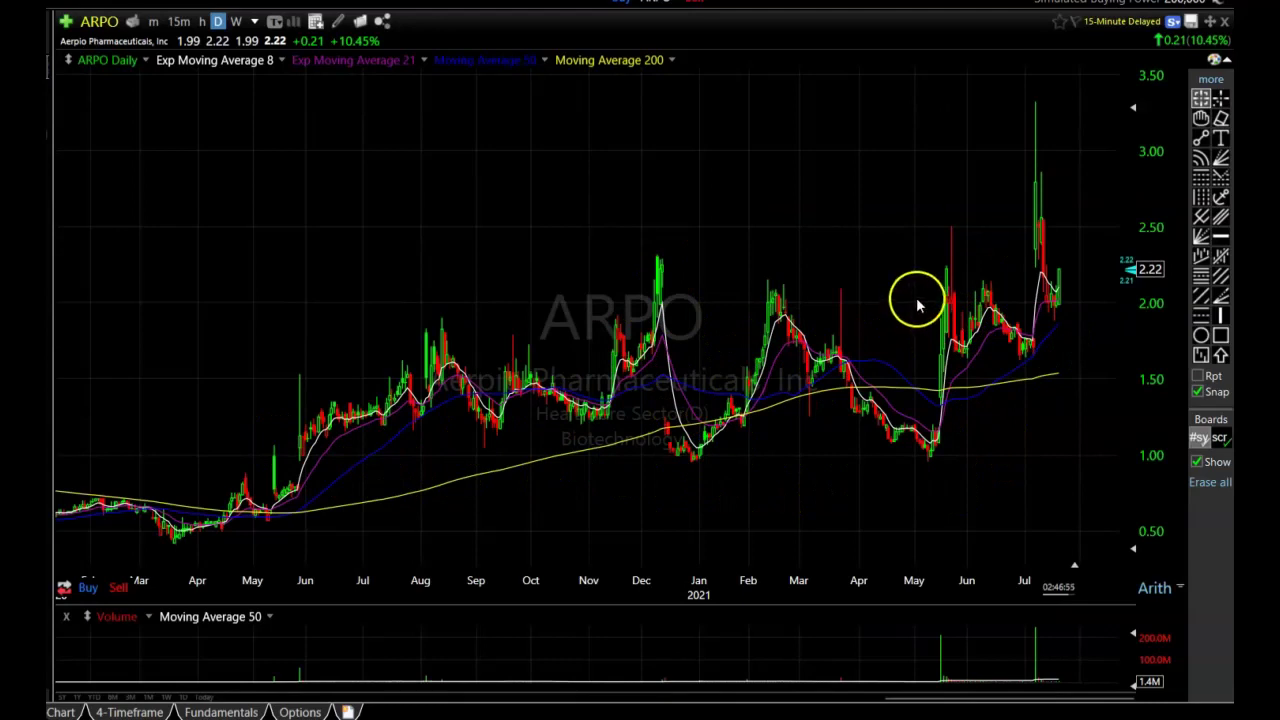
pyautogui.scroll(2, 914, 297)
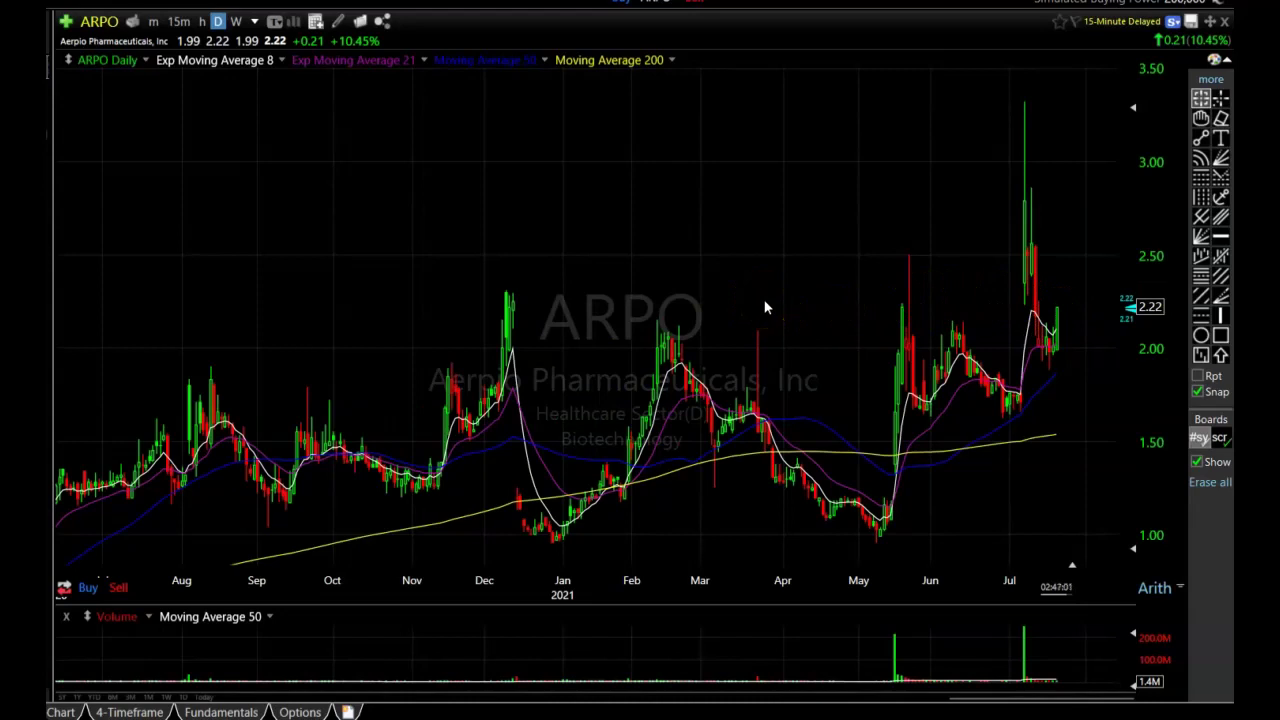
pyautogui.scroll(-1, 764, 307)
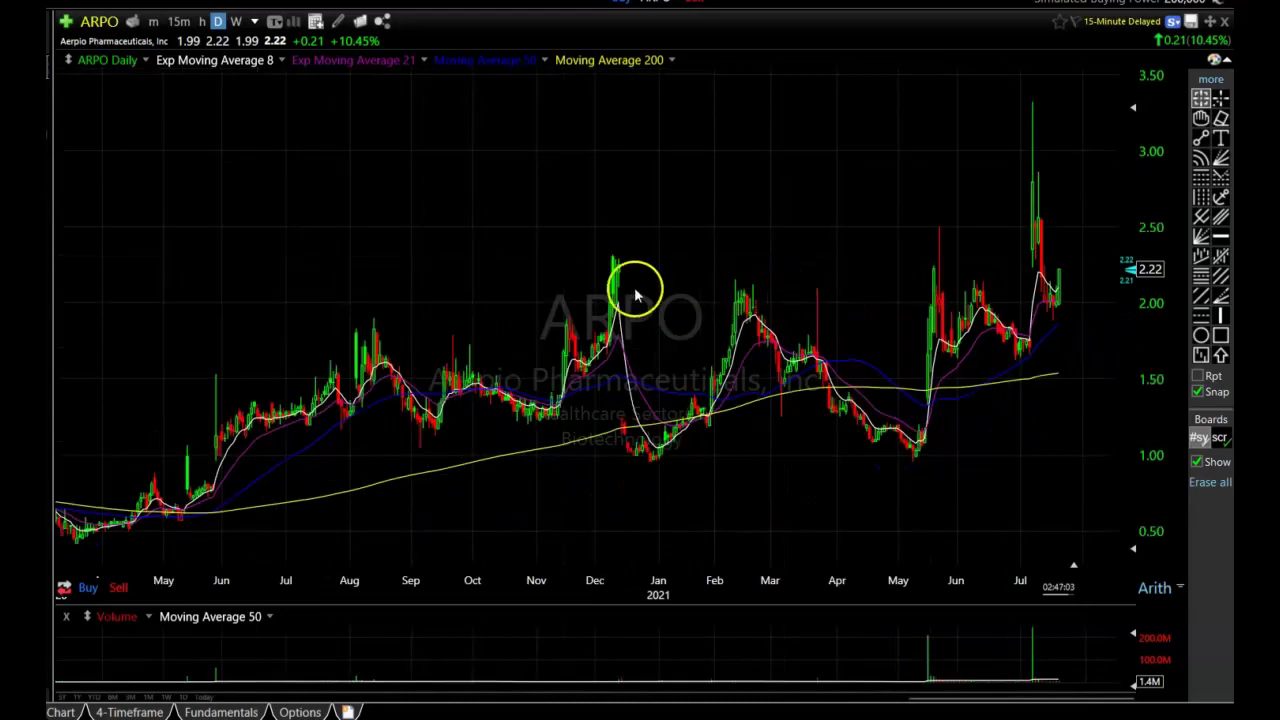
# - Box ARPO's roughly 1.05–2.10 trading range since June, then switch to weekly bars
pyautogui.click(1220, 335)
pyautogui.moveTo(202, 287)
pyautogui.mouseDown()
pyautogui.moveTo(677, 337)
pyautogui.moveTo(1050, 462)
pyautogui.moveTo(1056, 446)
pyautogui.mouseUp()
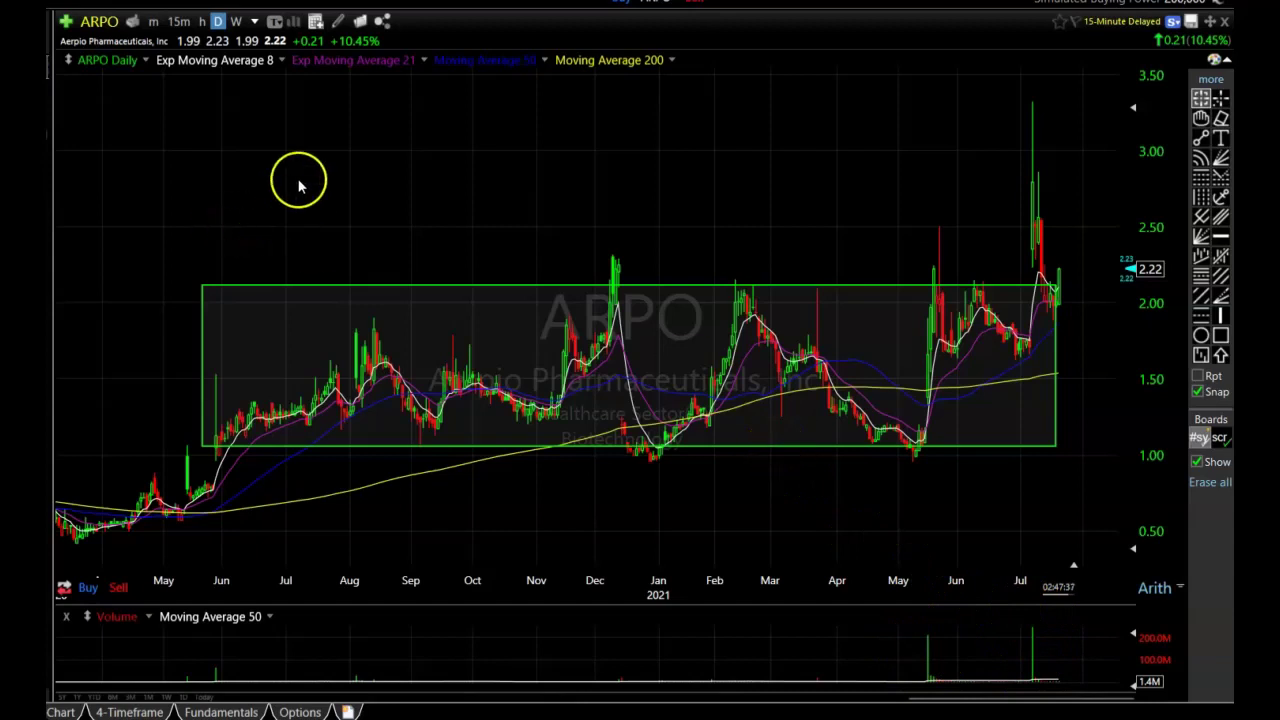
pyautogui.click(238, 22)
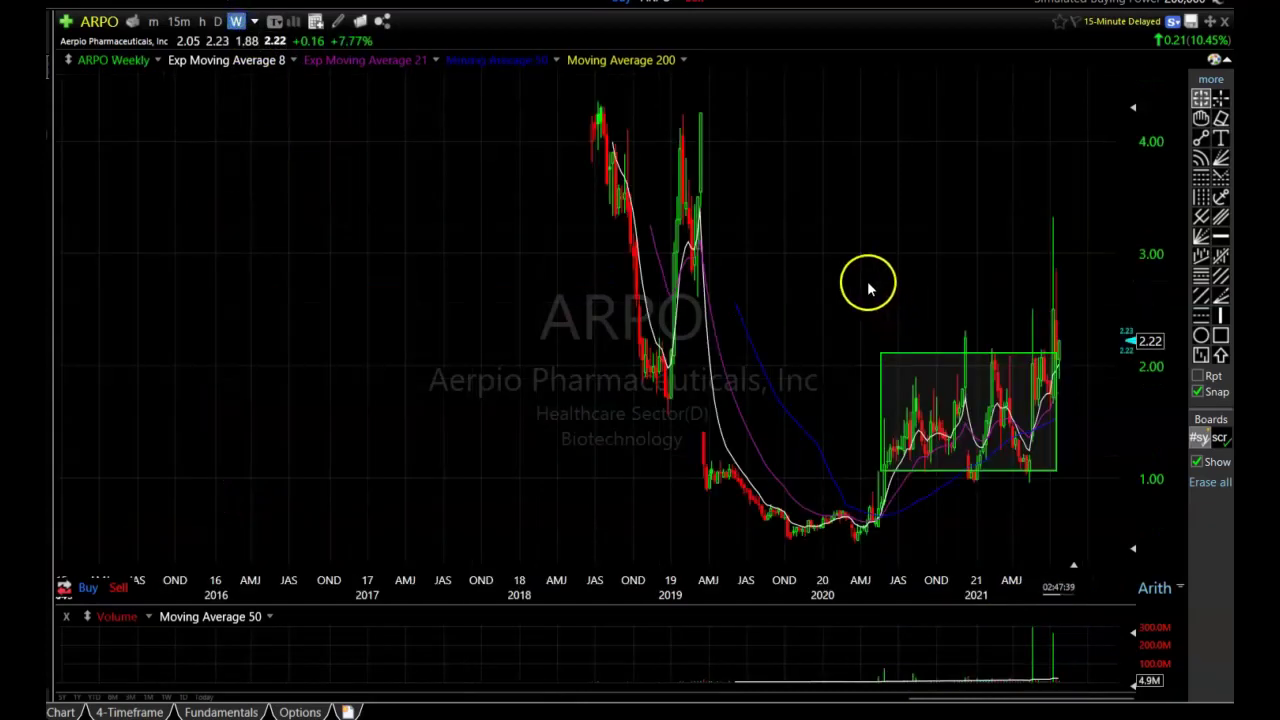
# - Zoom the ARPO weekly chart onto the green range box, then change to 15-minute bars
pyautogui.scroll(4, 826, 279)
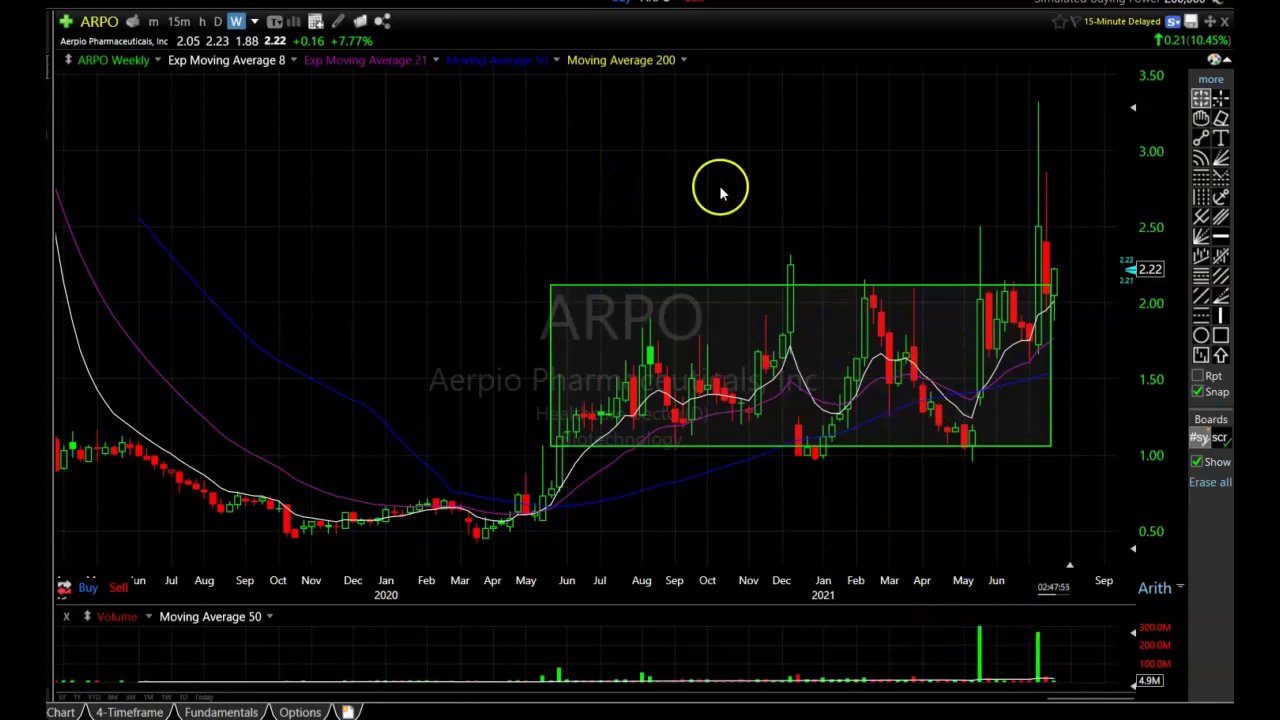
pyautogui.scroll(2, 717, 191)
pyautogui.click(178, 21)
# - Zoom in to read a 15-minute ARPO bar's price details, then return to daily bars
pyautogui.scroll(-2, 860, 385)
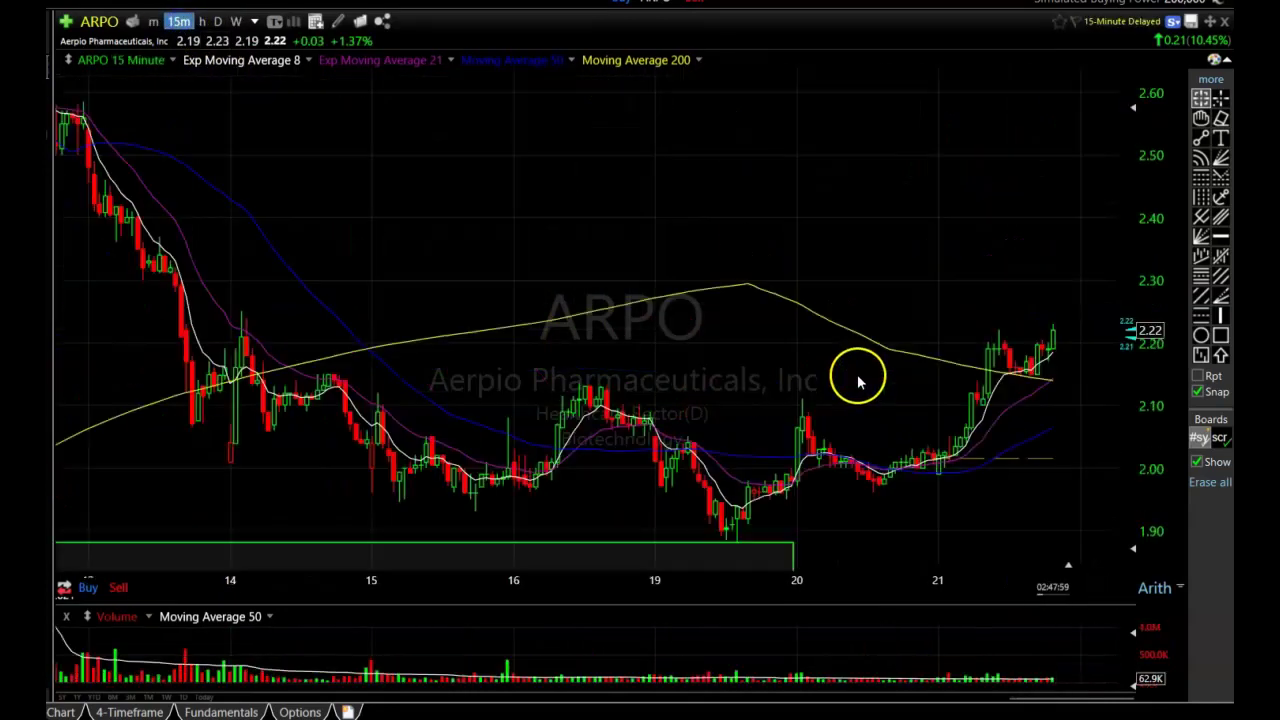
pyautogui.click(868, 380)
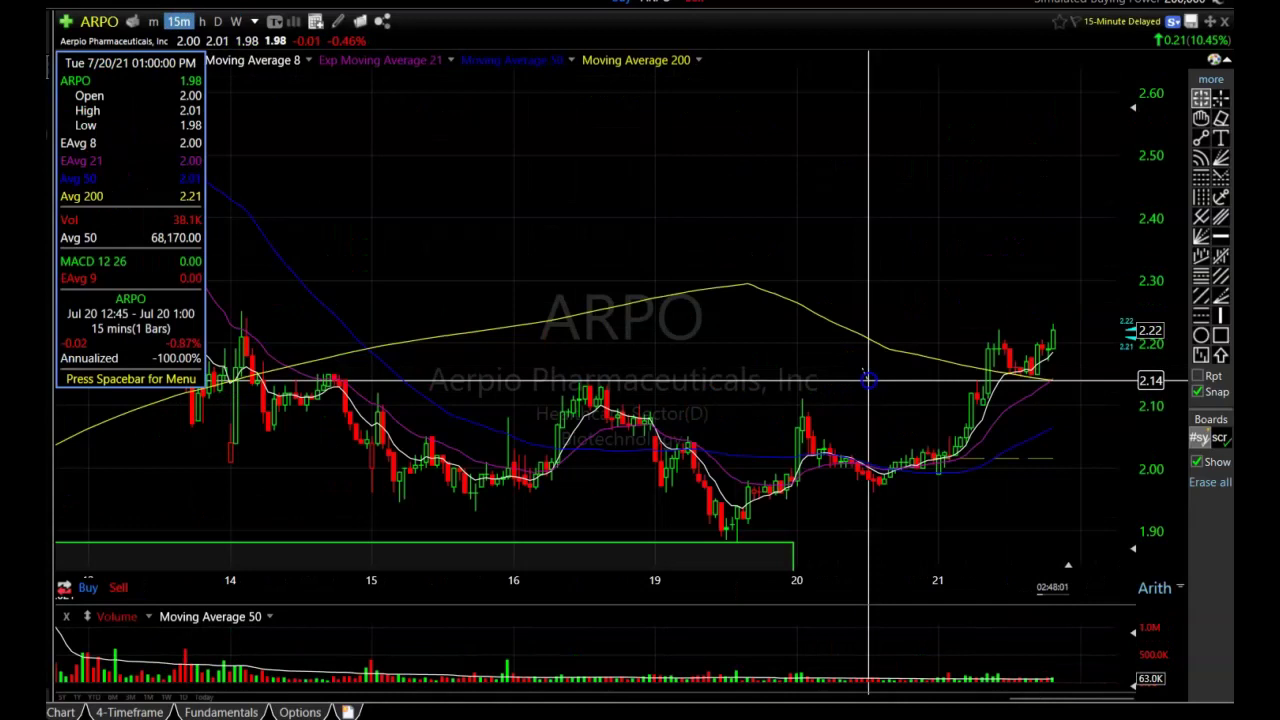
pyautogui.scroll(-2, 868, 380)
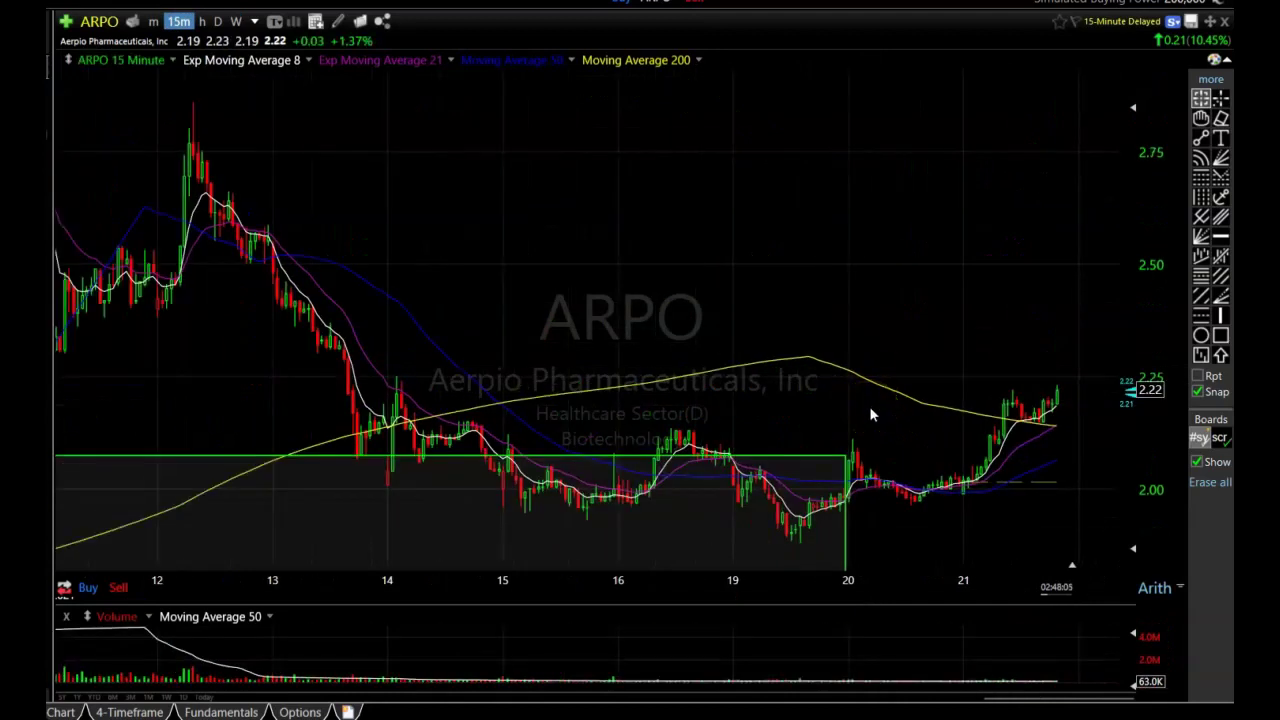
pyautogui.click(811, 300)
pyautogui.click(217, 21)
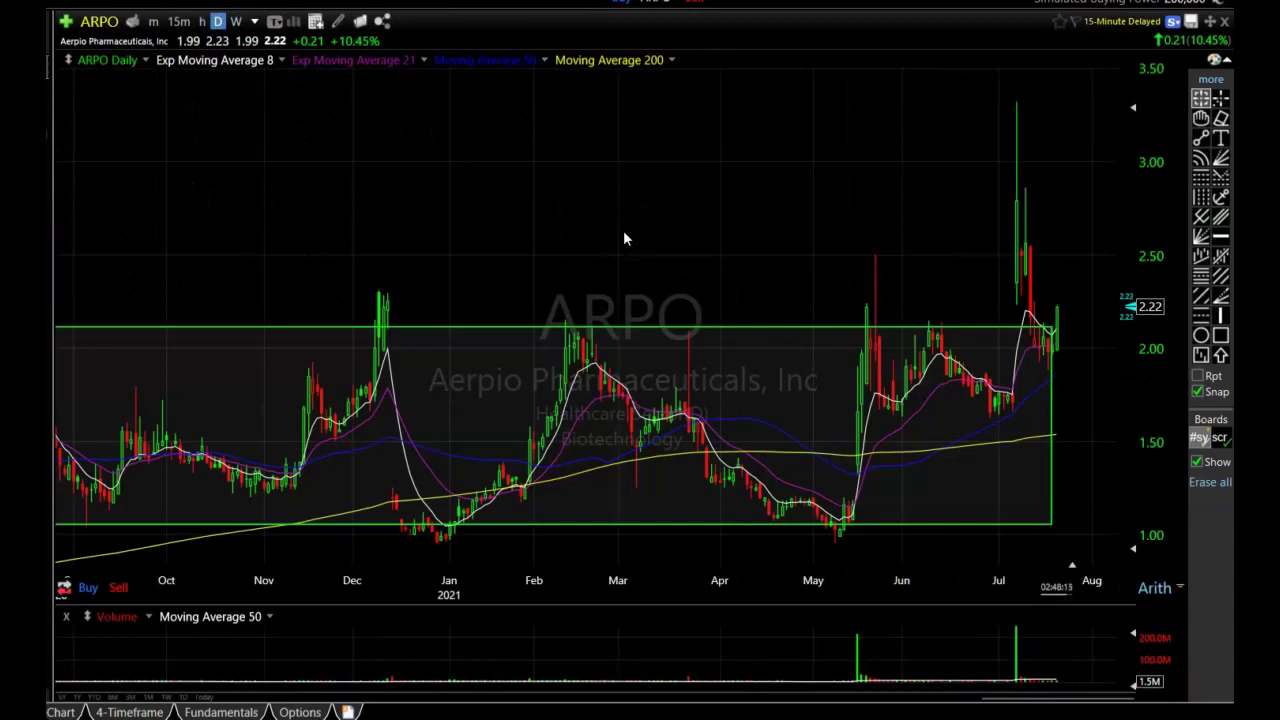
# - Change the charted symbol to RYCEY (Rolls-Royce Holdings PLC)
pyautogui.press('space')
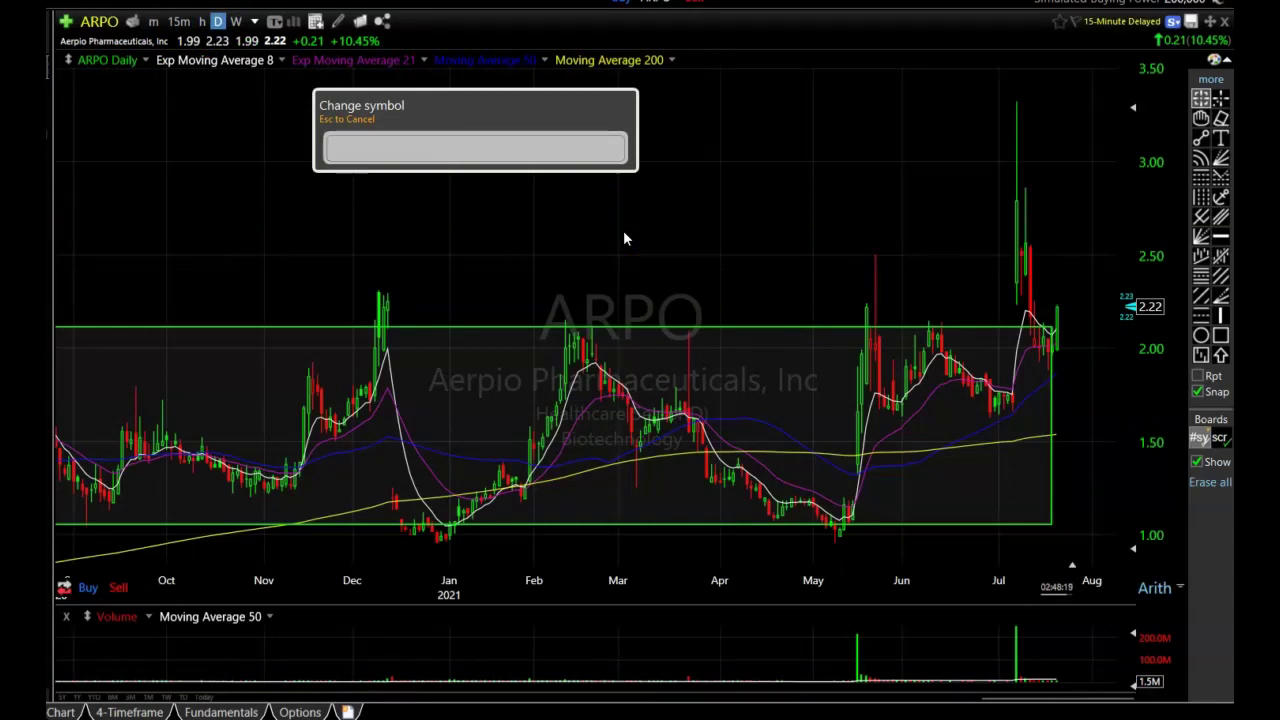
pyautogui.write('rycey')
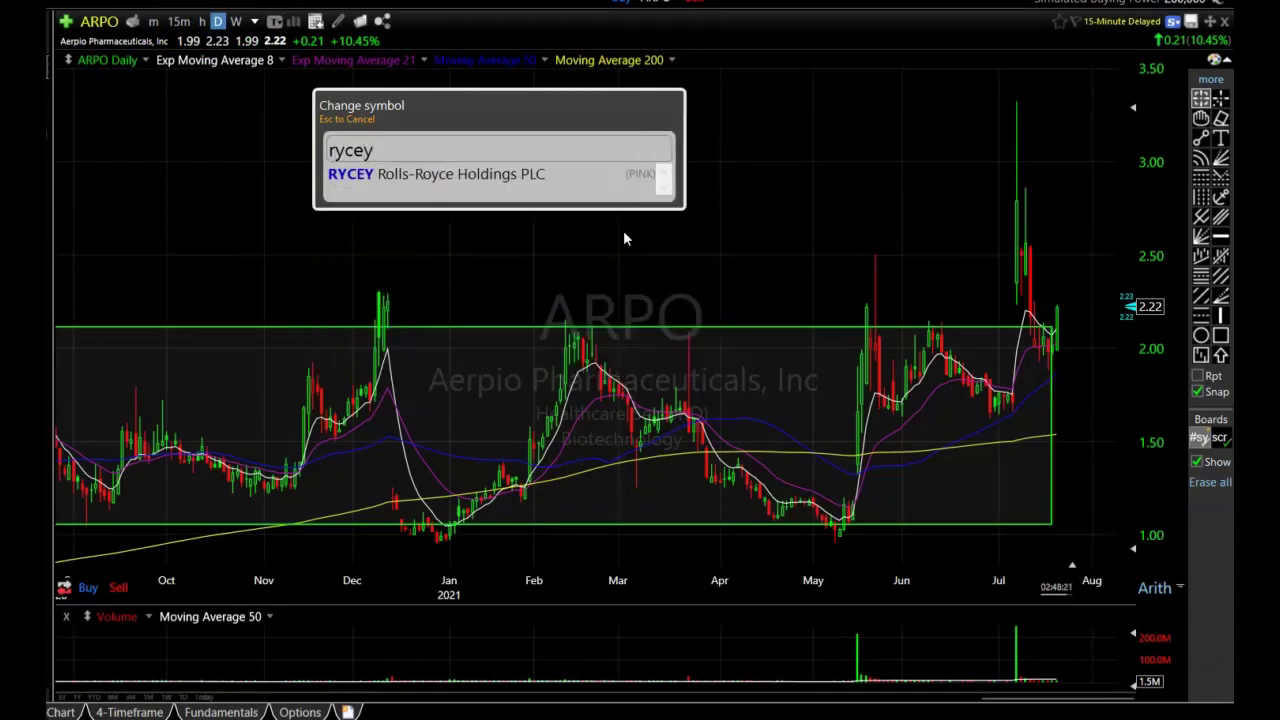
pyautogui.press('Return')
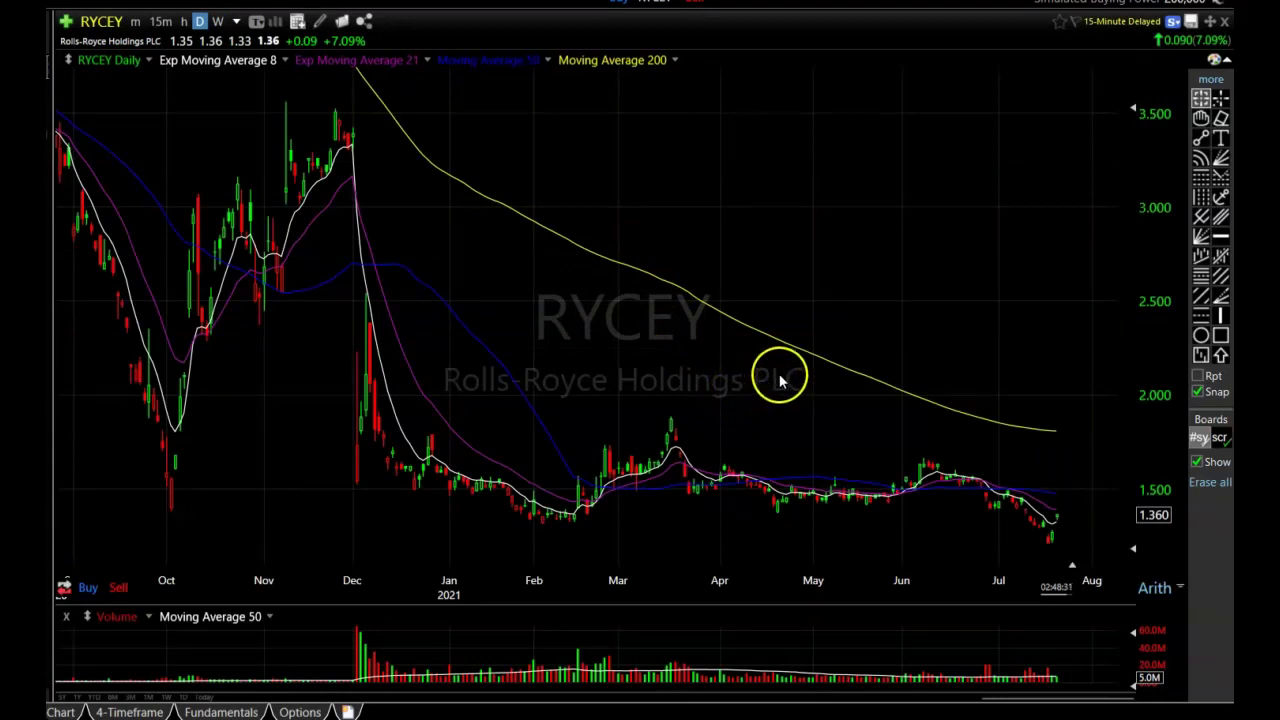
pyautogui.scroll(-1, 778, 376)
pyautogui.scroll(-1, 781, 378)
pyautogui.scroll(3, 781, 365)
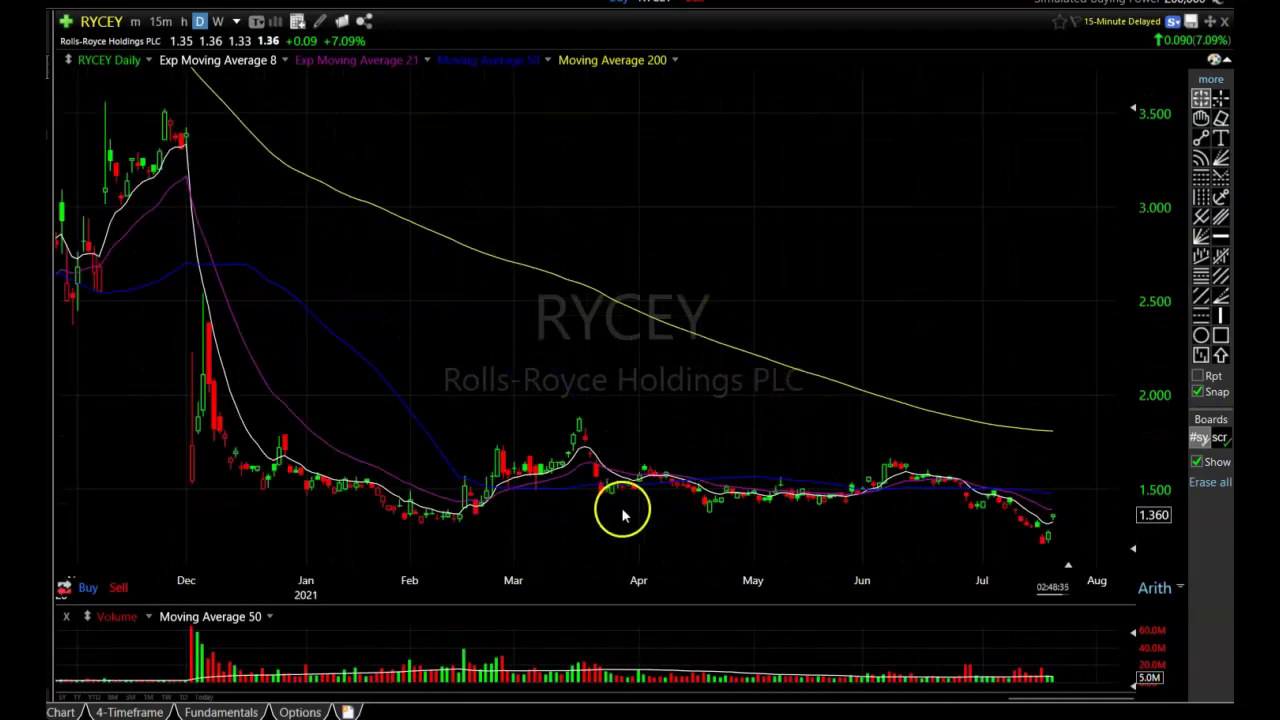
pyautogui.scroll(-4, 748, 428)
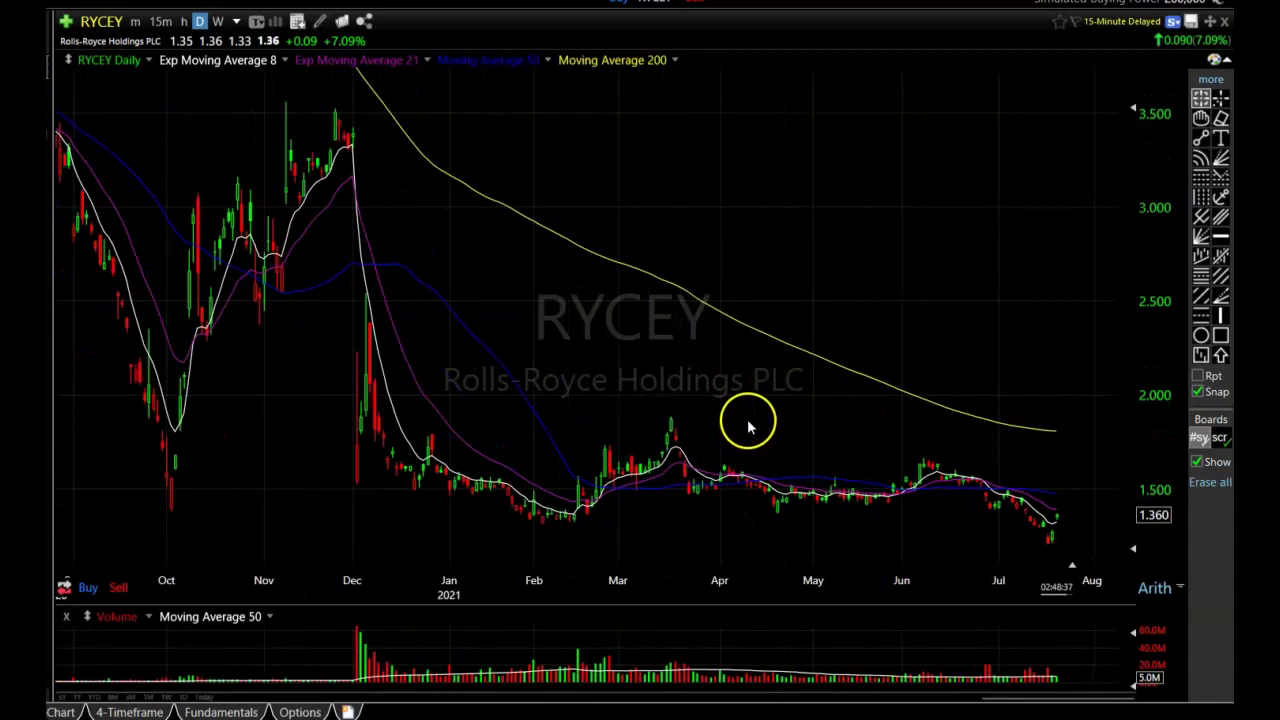
pyautogui.scroll(-4, 728, 393)
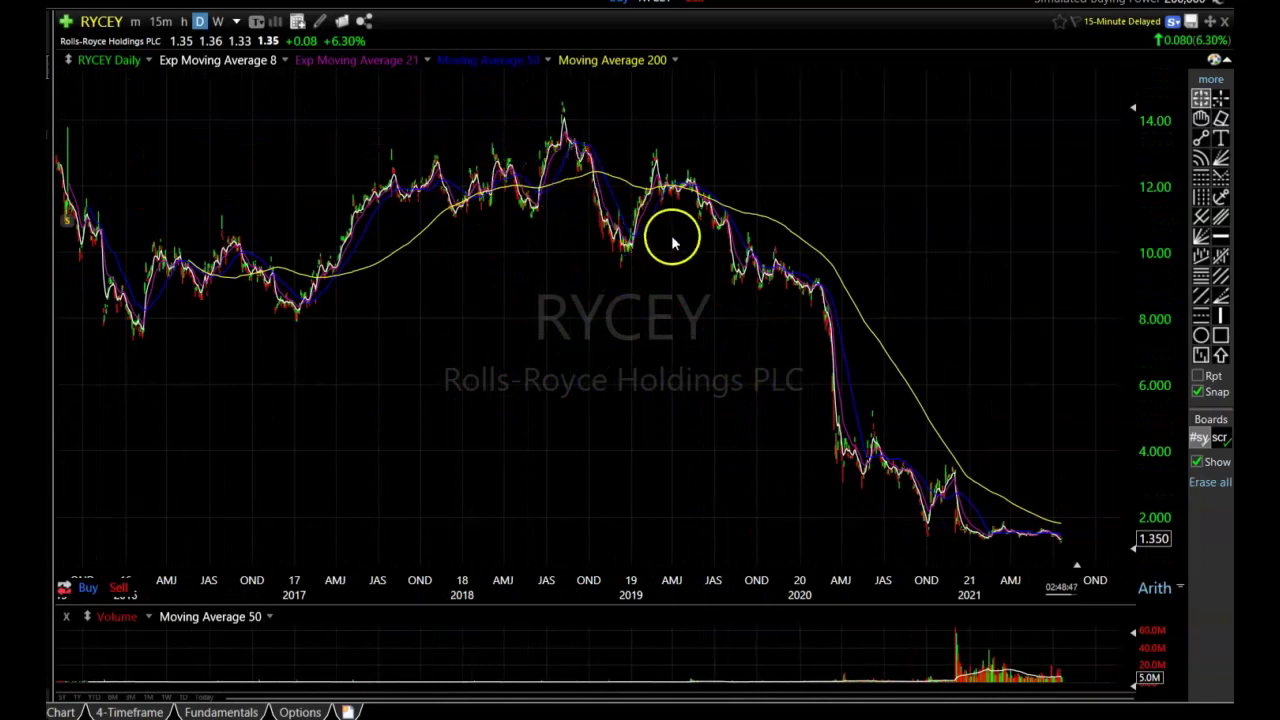
pyautogui.scroll(2, 871, 263)
pyautogui.scroll(4, 871, 263)
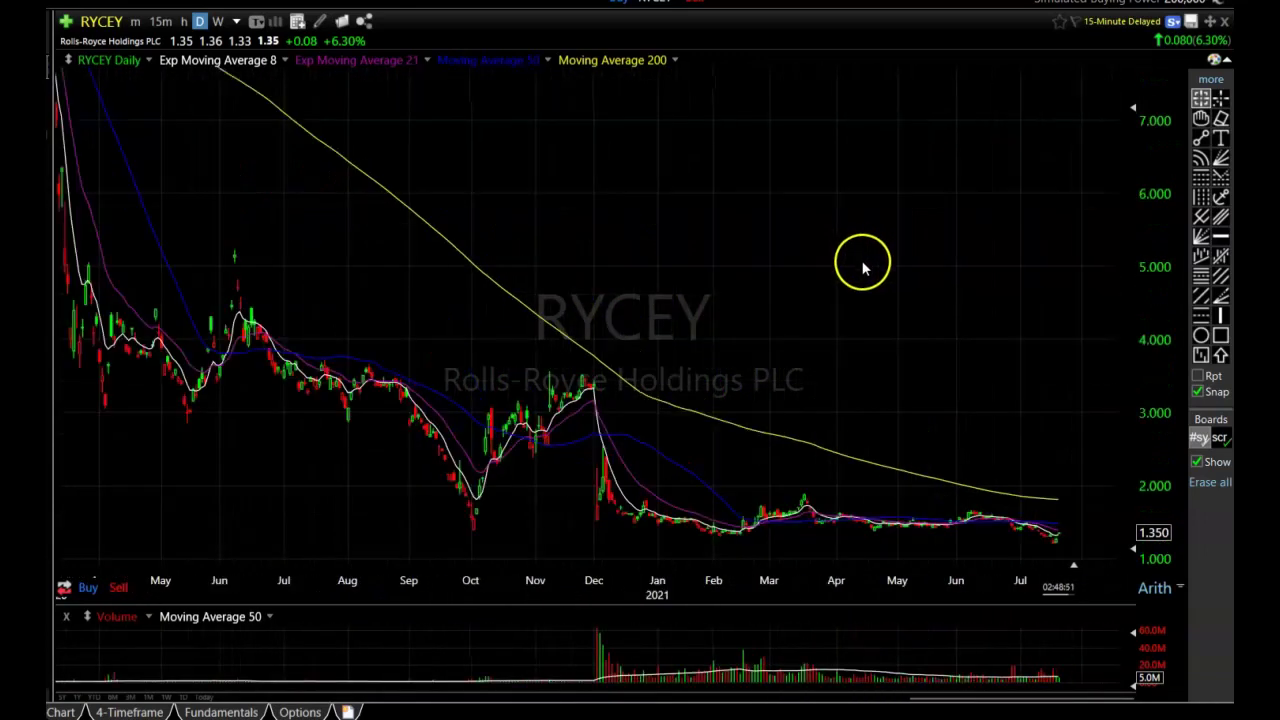
pyautogui.scroll(1, 862, 263)
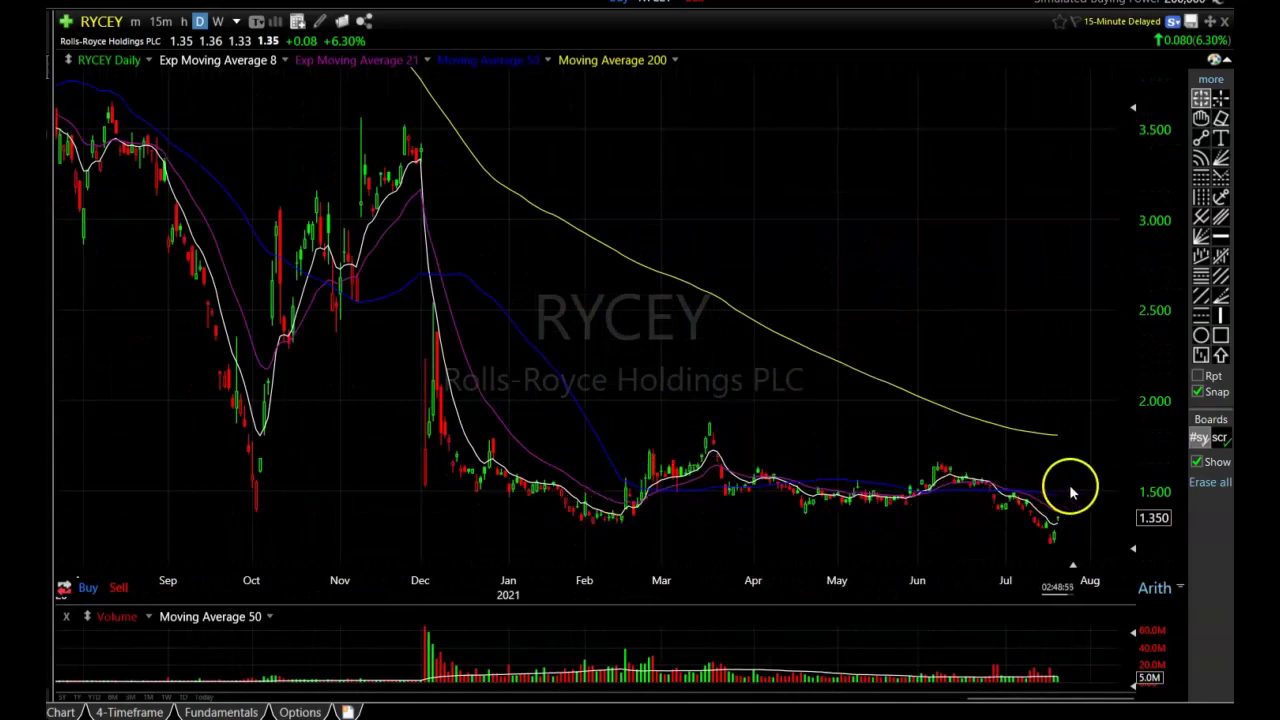
pyautogui.moveTo(1013, 465); pyautogui.dragTo(1010, 452)
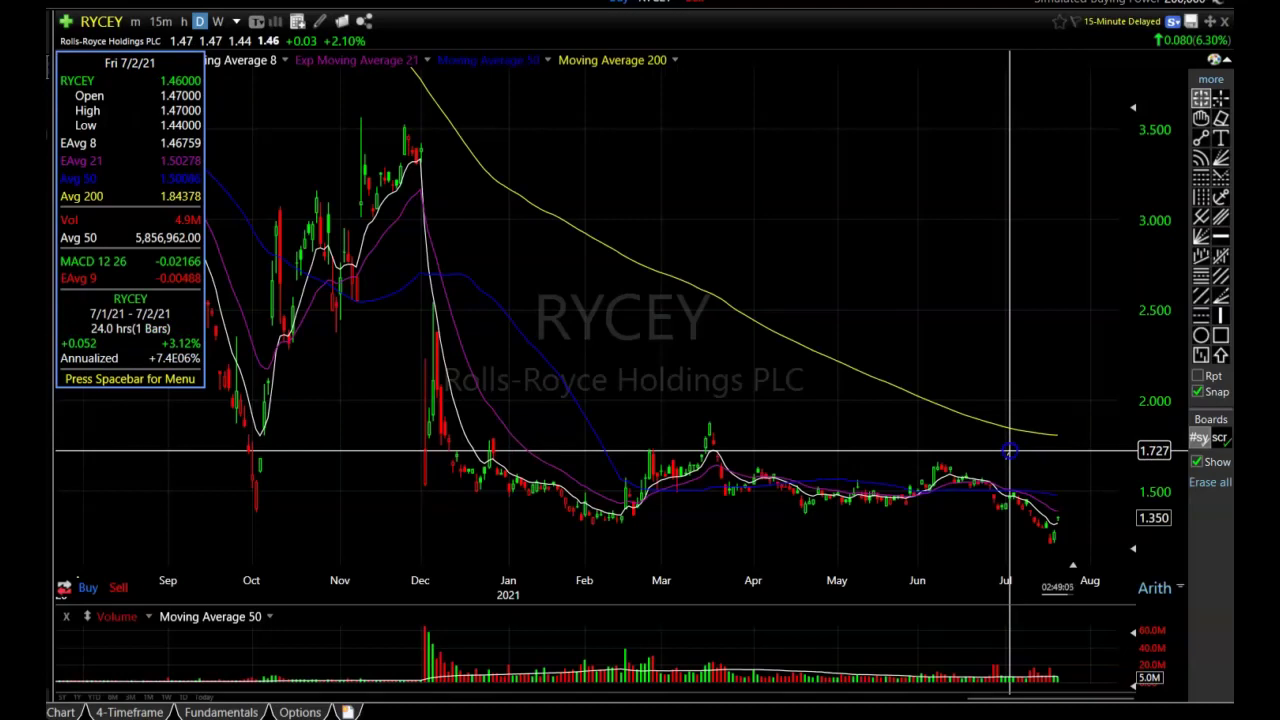
pyautogui.moveTo(1010, 452); pyautogui.dragTo(1010, 452)
pyautogui.scroll(-4, 980, 357)
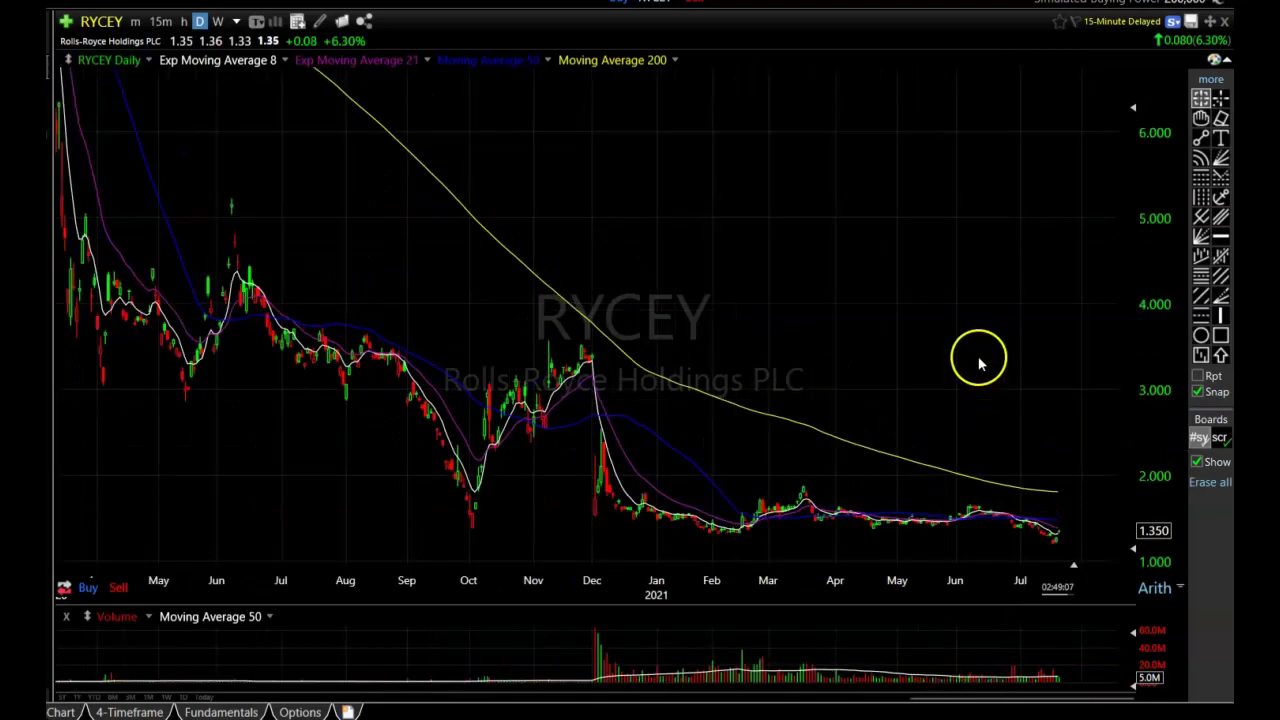
pyautogui.scroll(-2, 978, 365)
pyautogui.click(1220, 335)
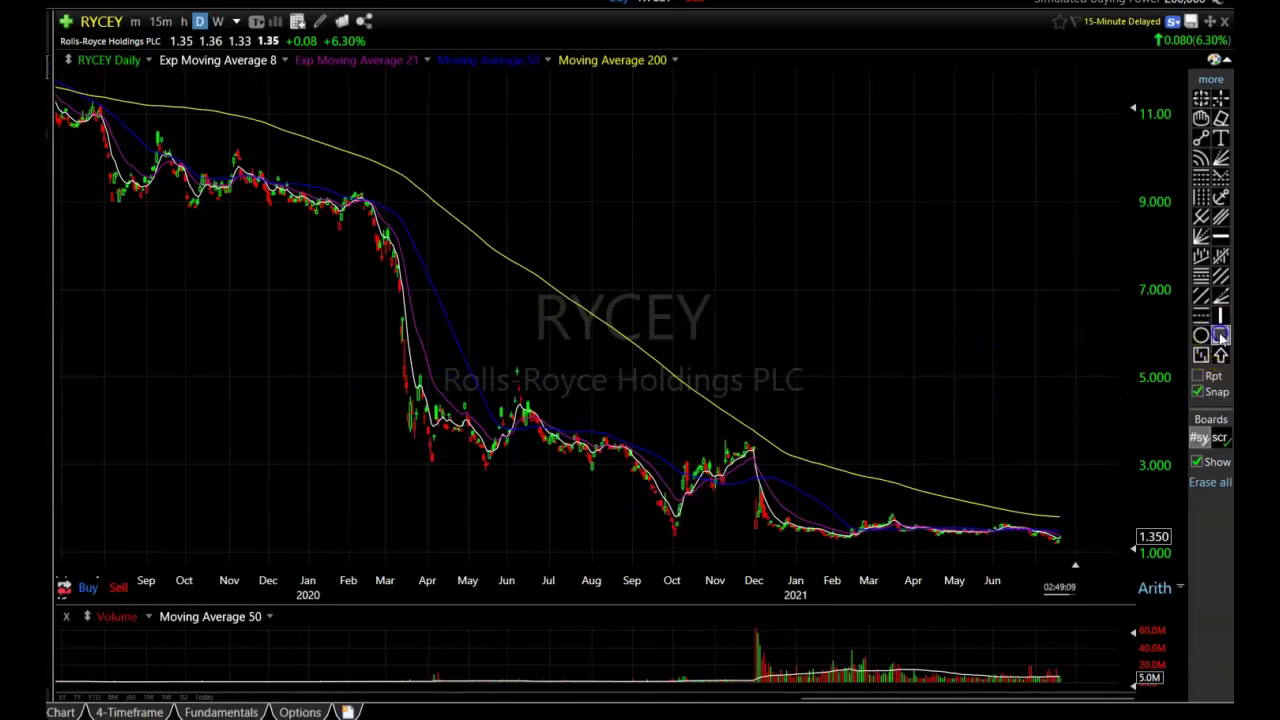
pyautogui.moveTo(118, 120)
pyautogui.mouseDown()
pyautogui.moveTo(280, 306)
pyautogui.moveTo(643, 523)
pyautogui.moveTo(814, 523)
pyautogui.moveTo(830, 508)
pyautogui.moveTo(812, 474)
pyautogui.mouseUp()
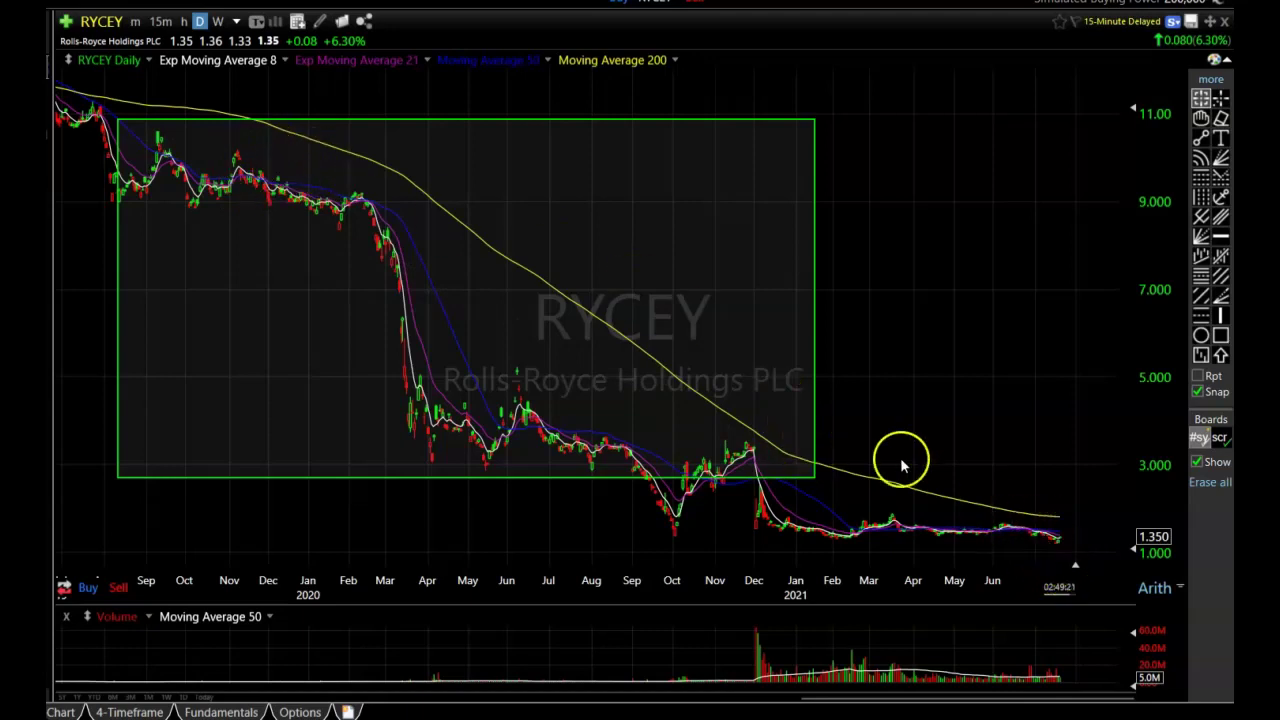
pyautogui.rightClick(517, 320)
pyautogui.click(573, 461)
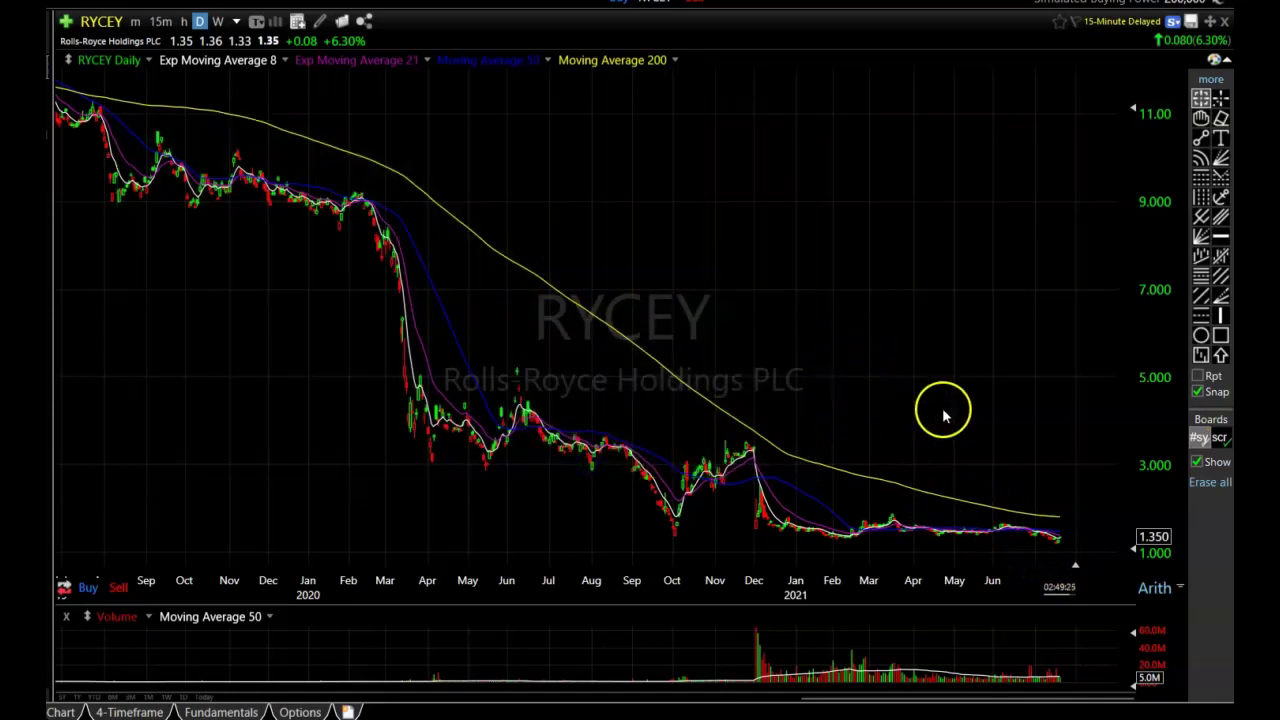
pyautogui.scroll(2, 929, 409)
pyautogui.scroll(2, 929, 409)
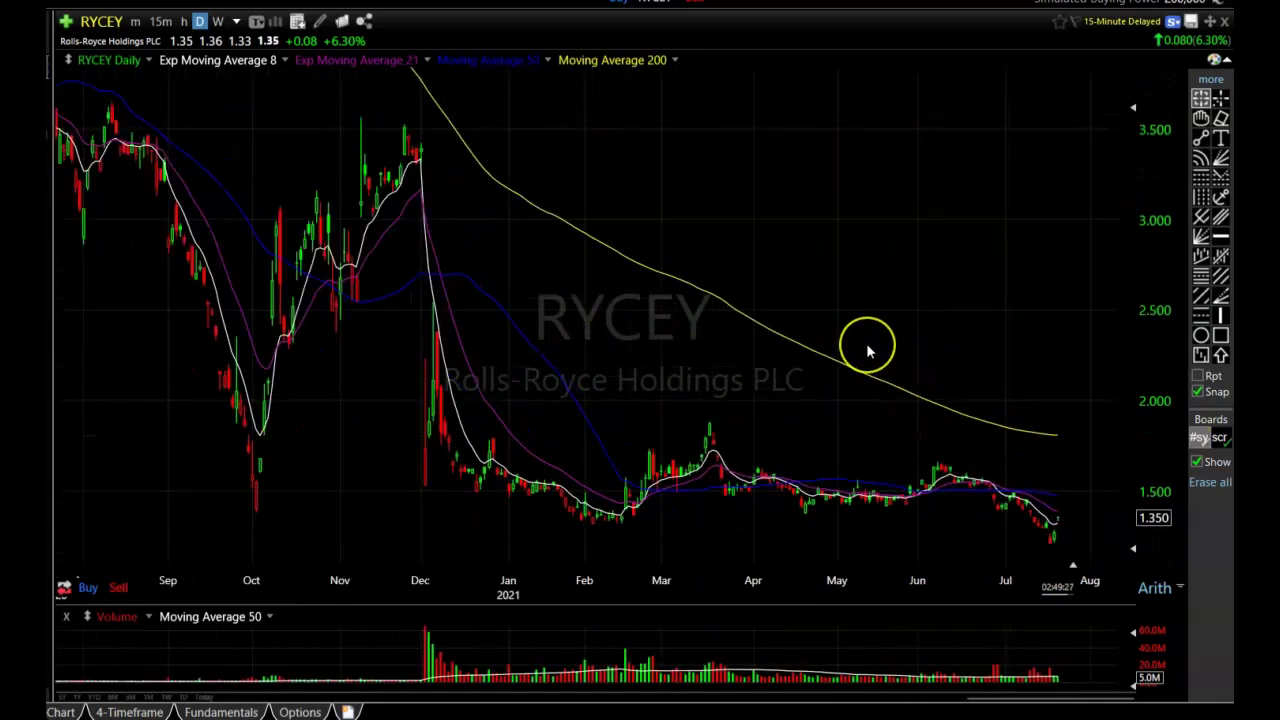